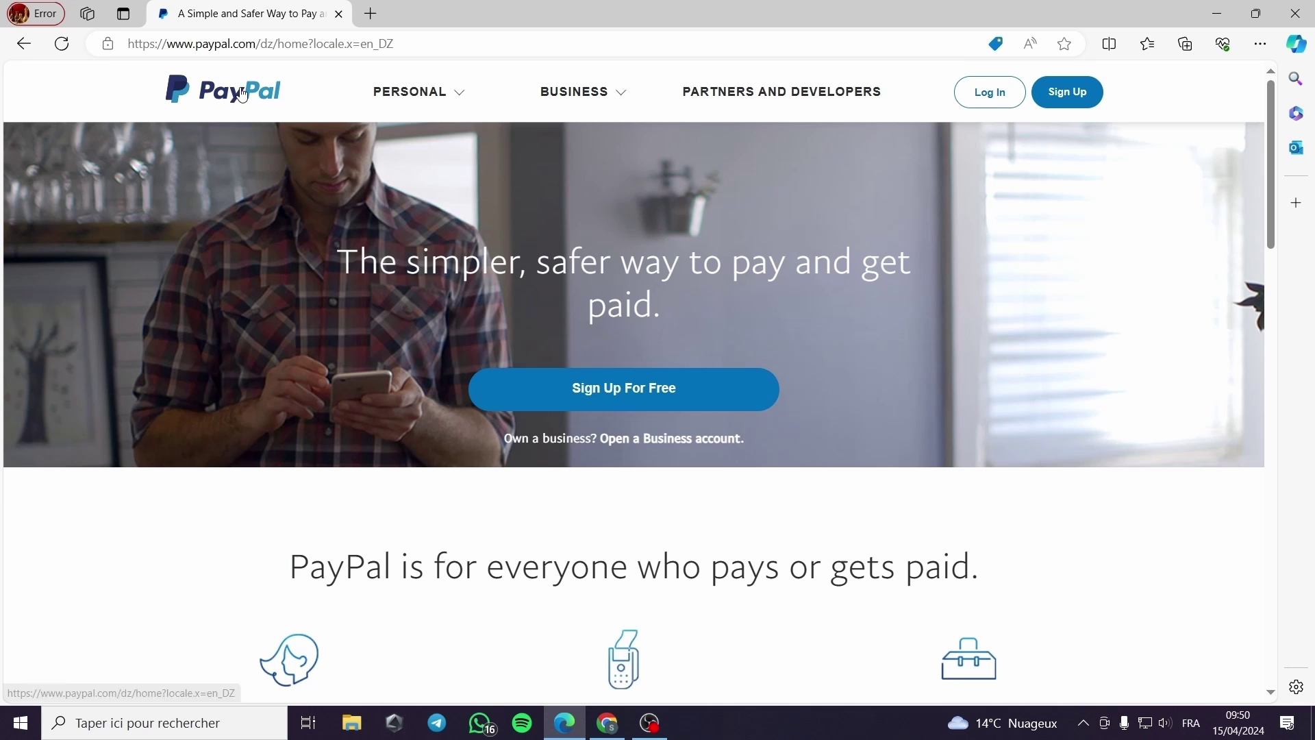
Step: Start signing up for PayPal with the Personal Account type and continue to the registration
mouse_move(349, 105)
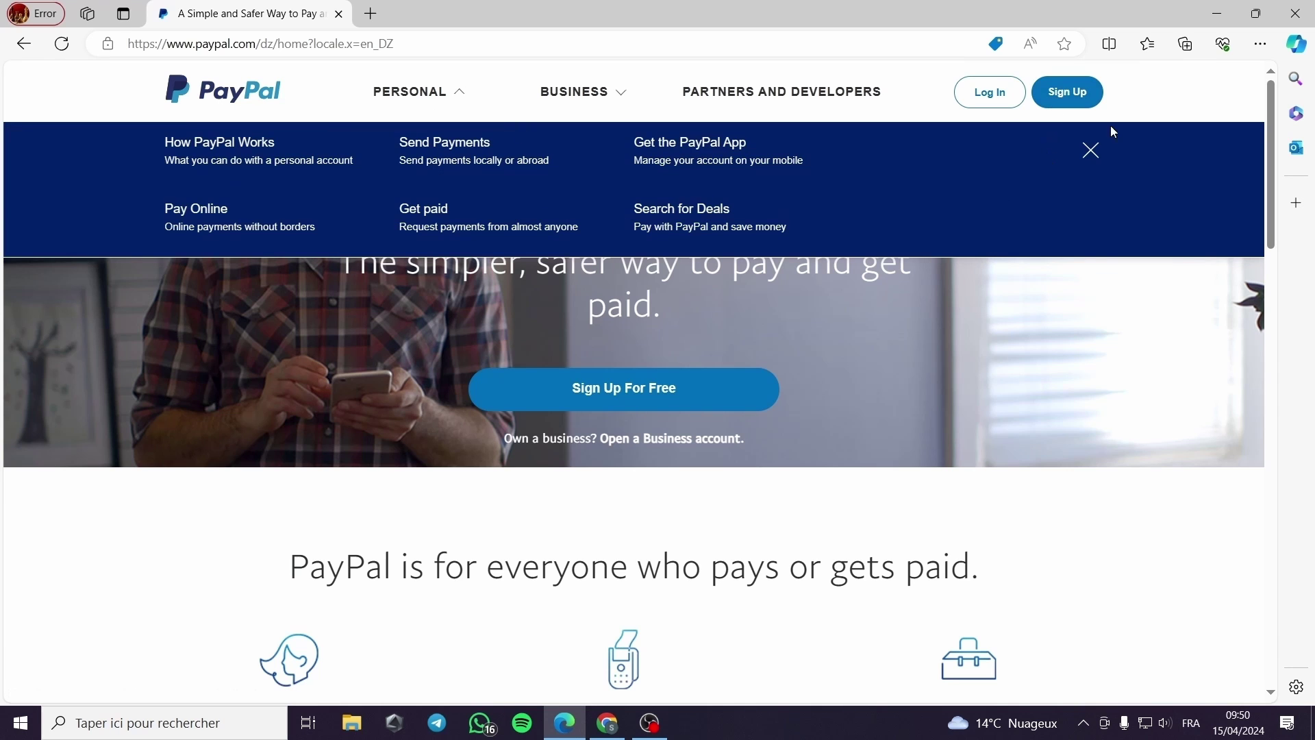
left_click(1091, 150)
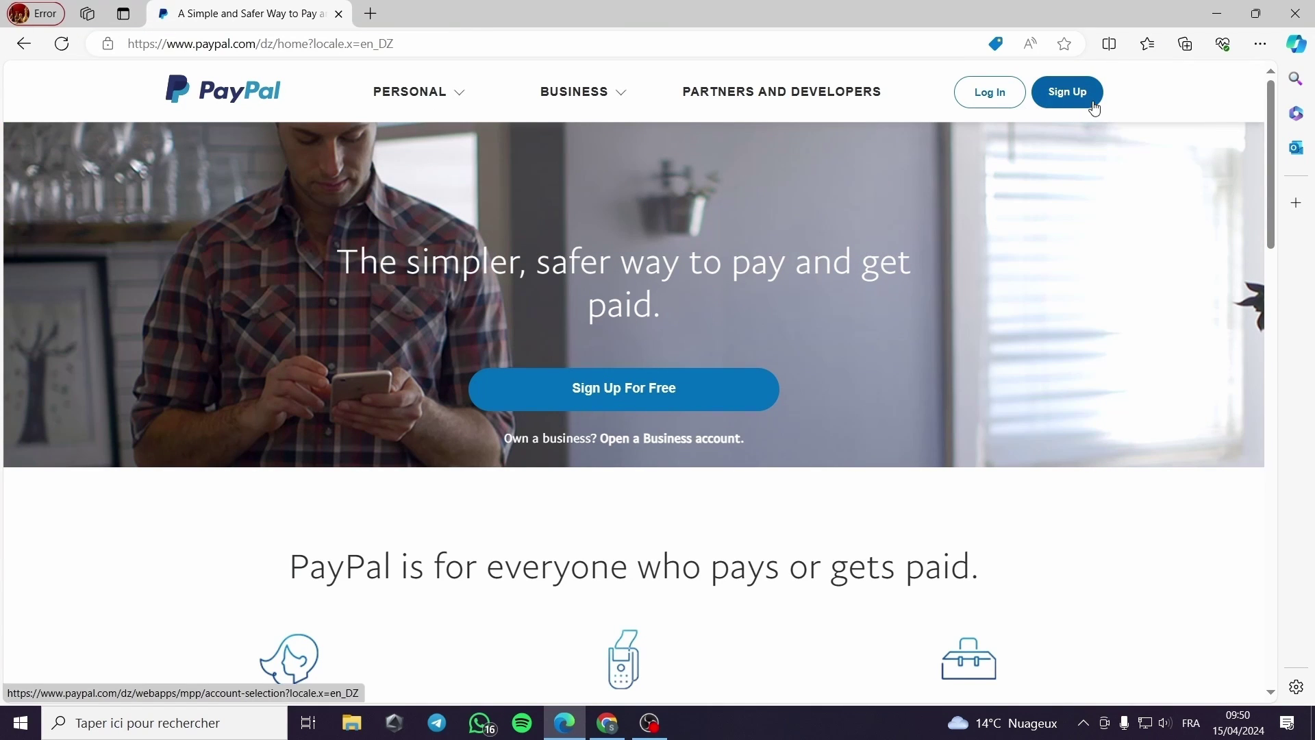
left_click(1068, 92)
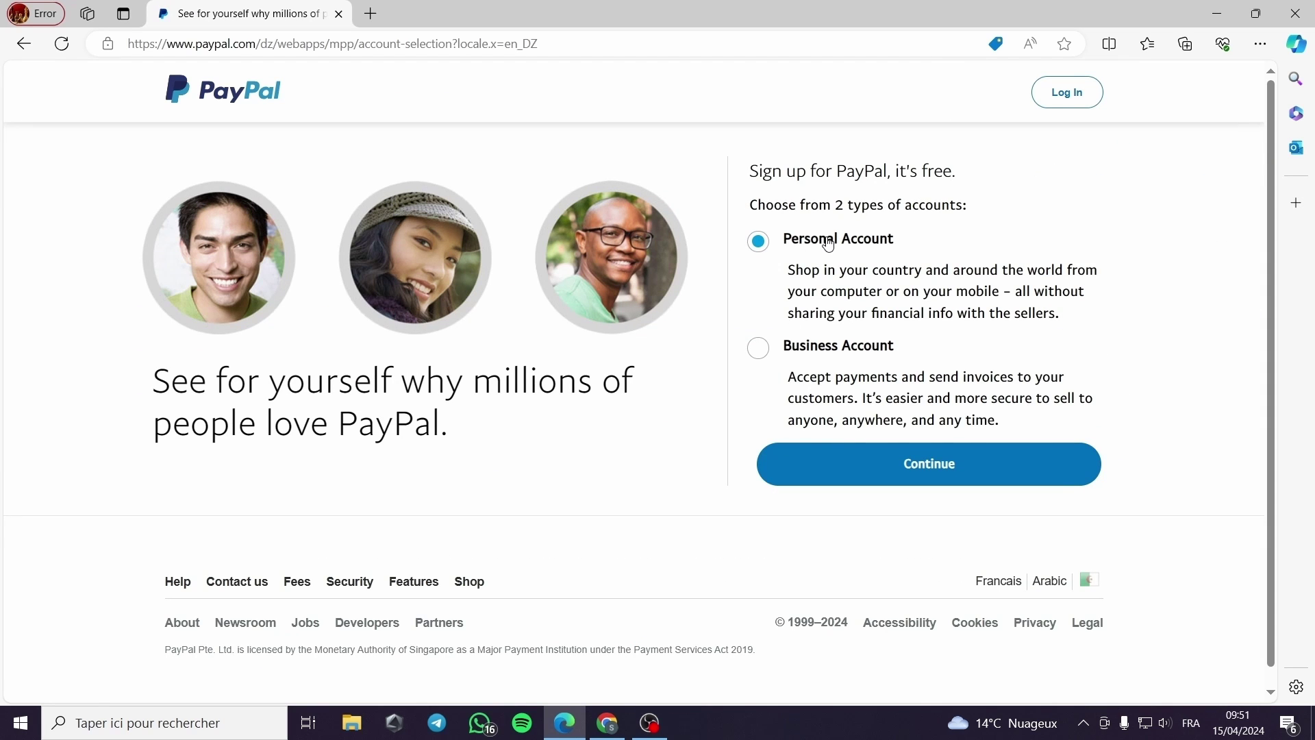
left_click(825, 337)
left_click(920, 356)
left_click(865, 239)
left_click(936, 465)
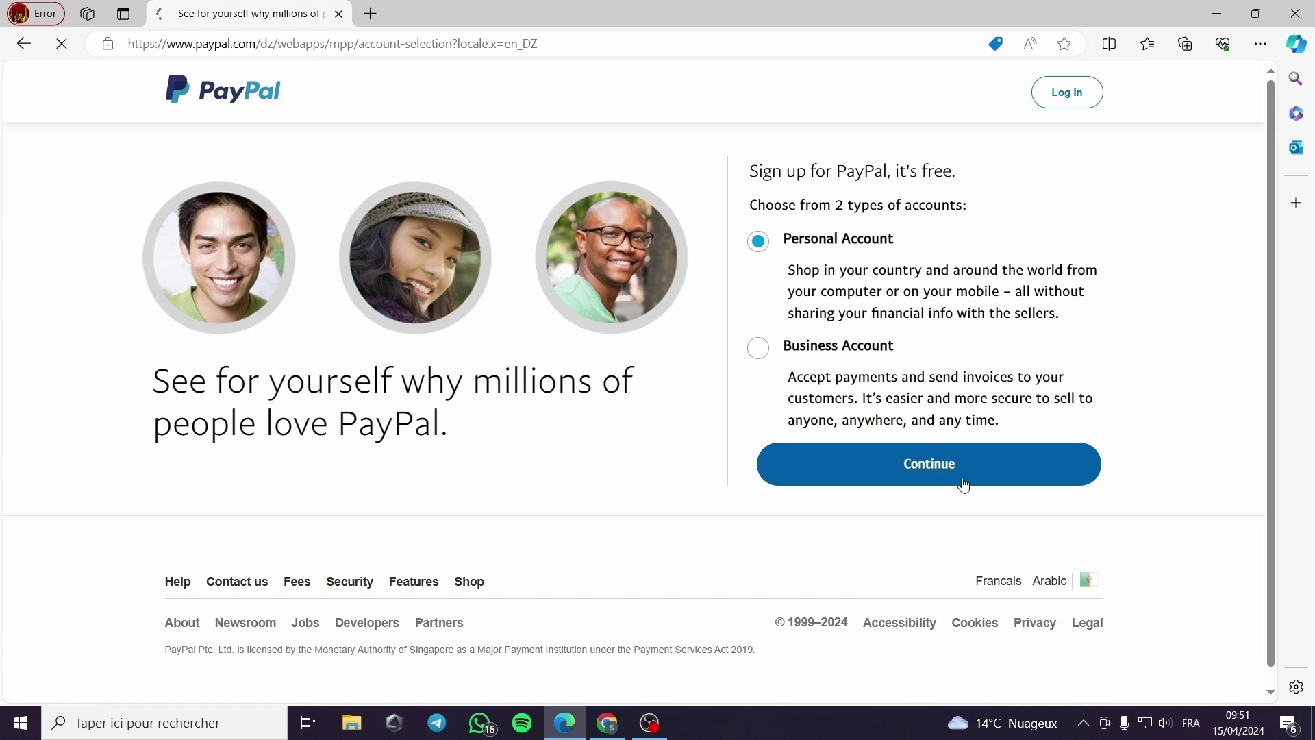
left_click(637, 310)
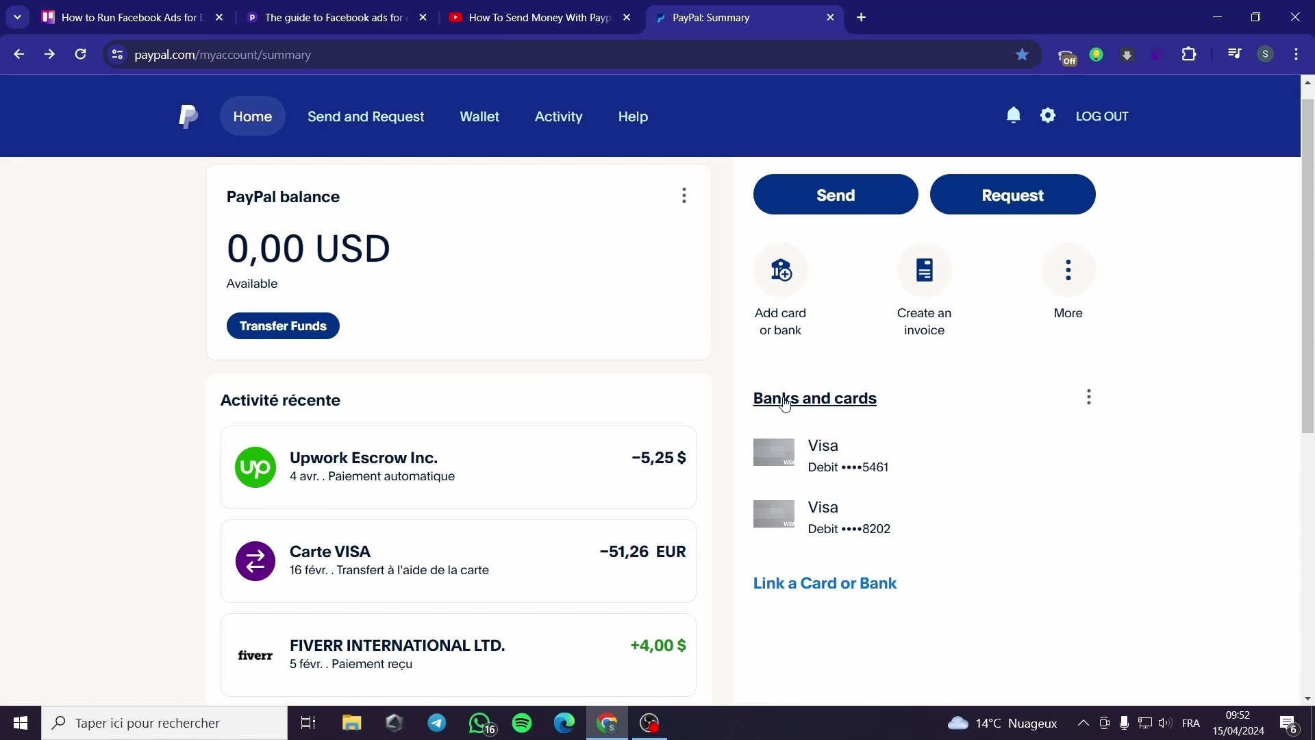
Step: Start a payment from Send and Request, searching recipients for "pa" and choosing the second person listed under People on PayPal
scroll(1223, 355, "down", 3)
scroll(1227, 355, "up", 3)
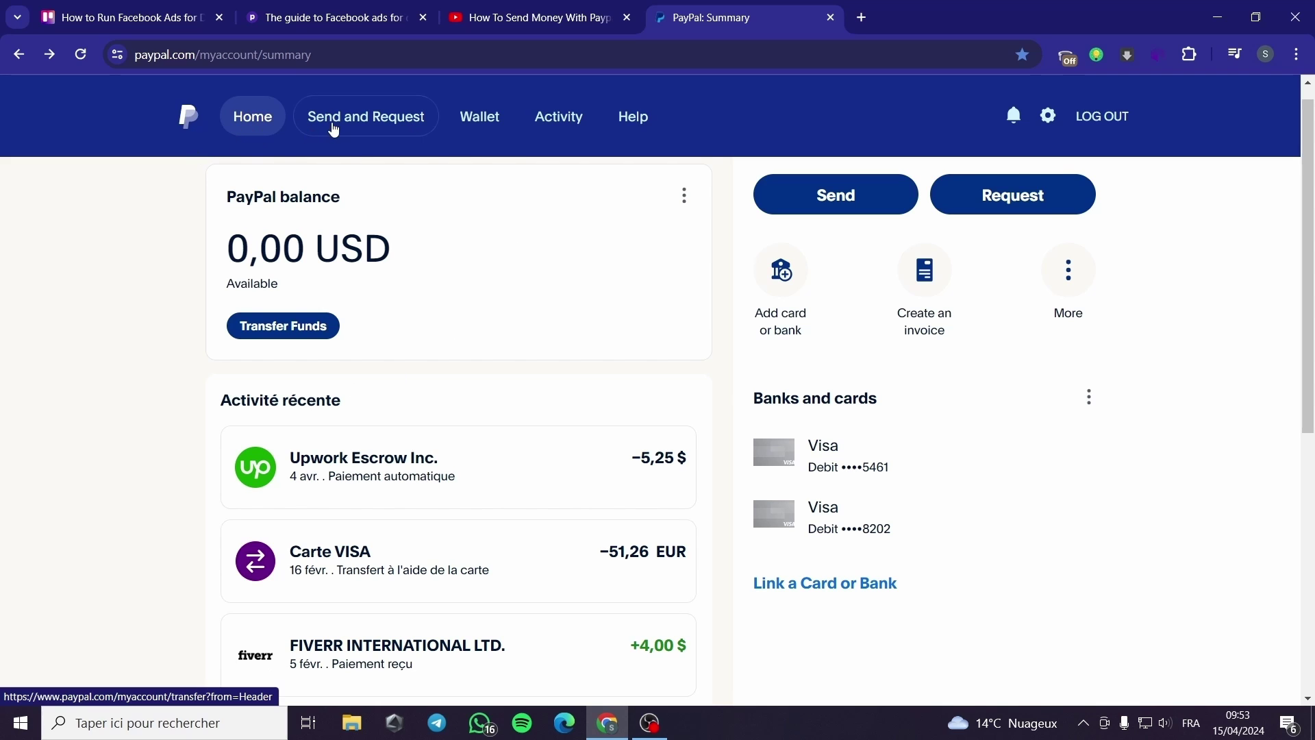
left_click(380, 119)
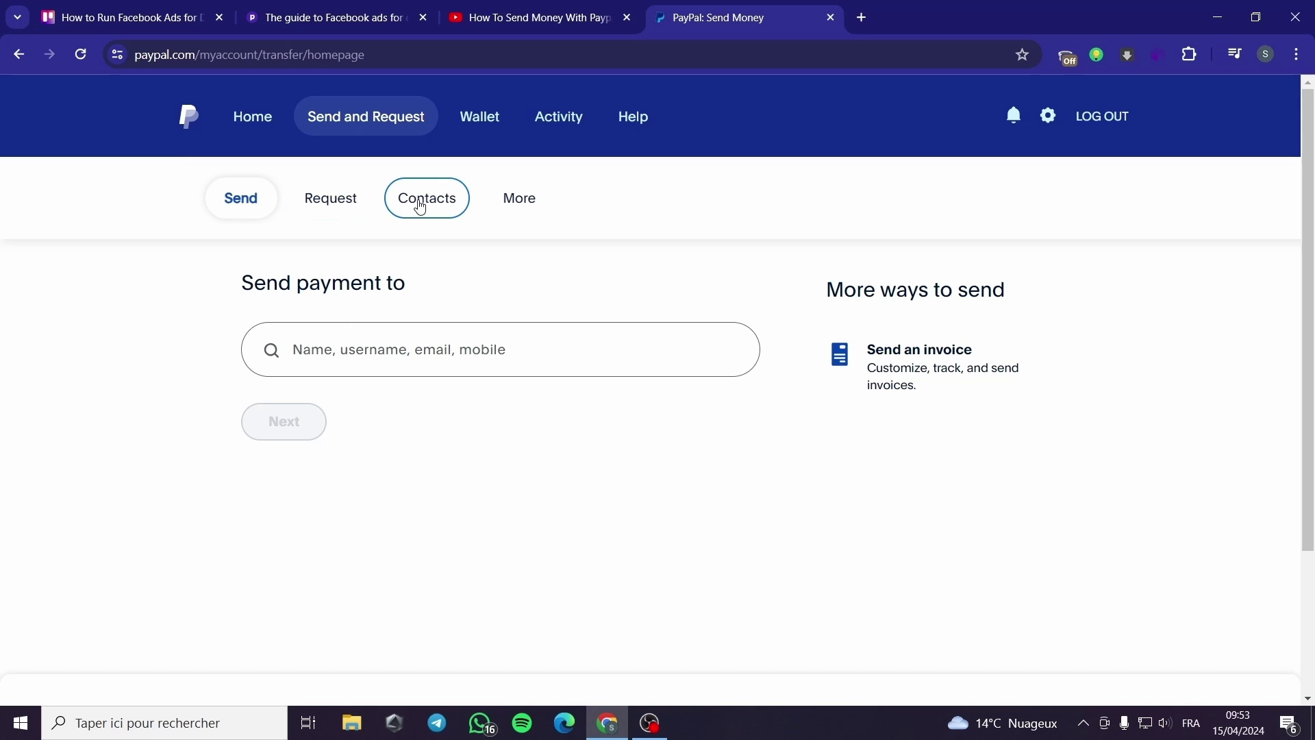
left_click(379, 340)
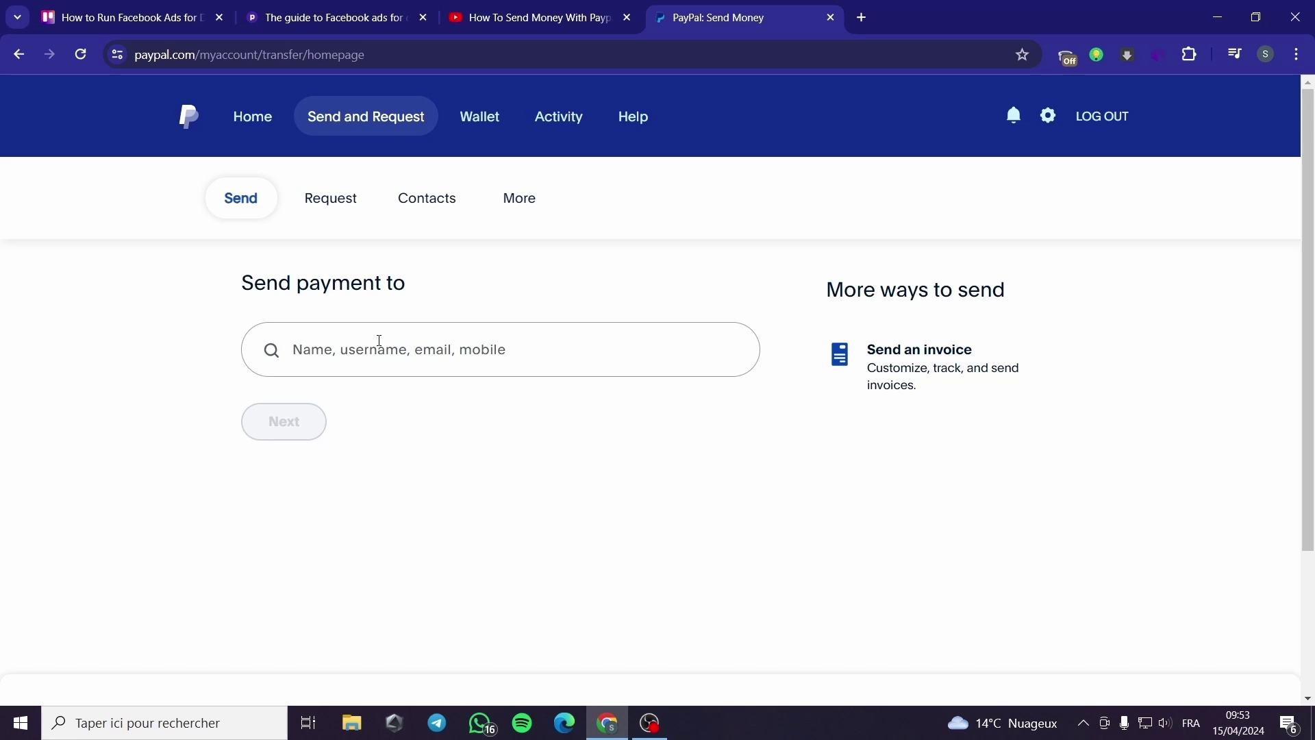
type("pa")
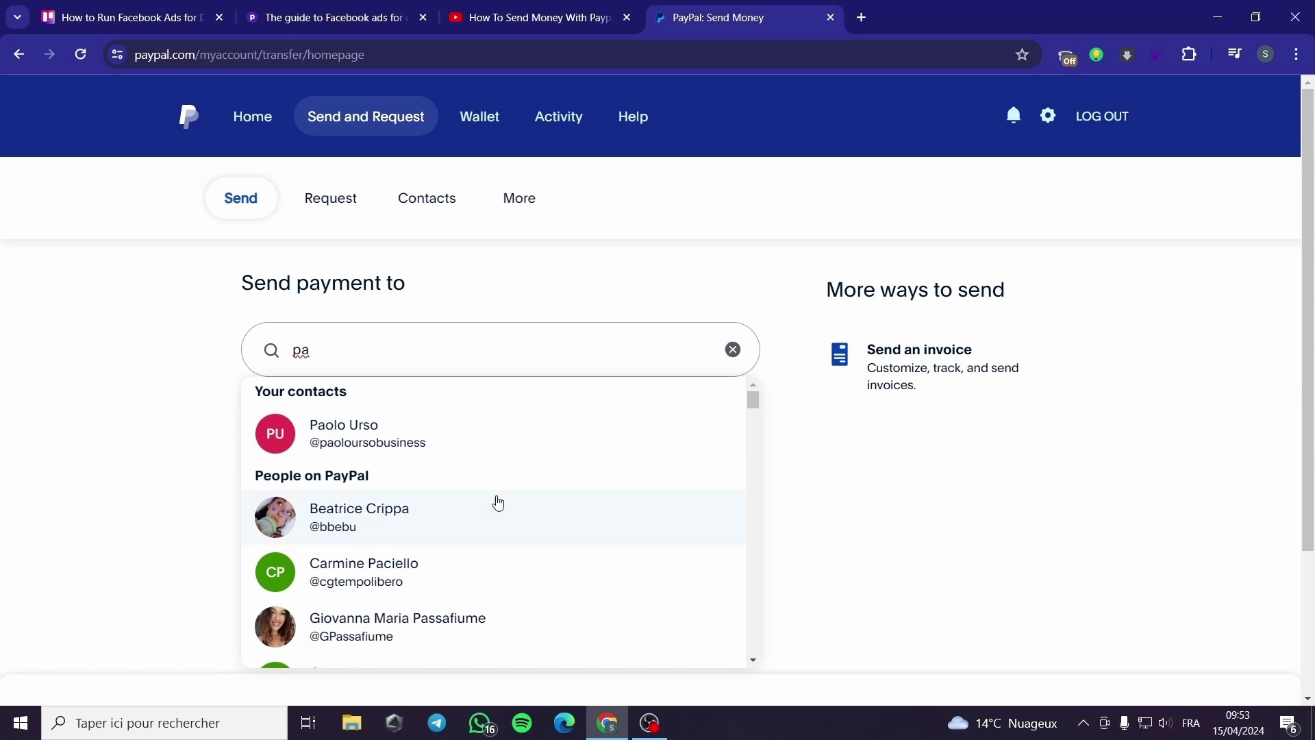
scroll(498, 502, "down", 1)
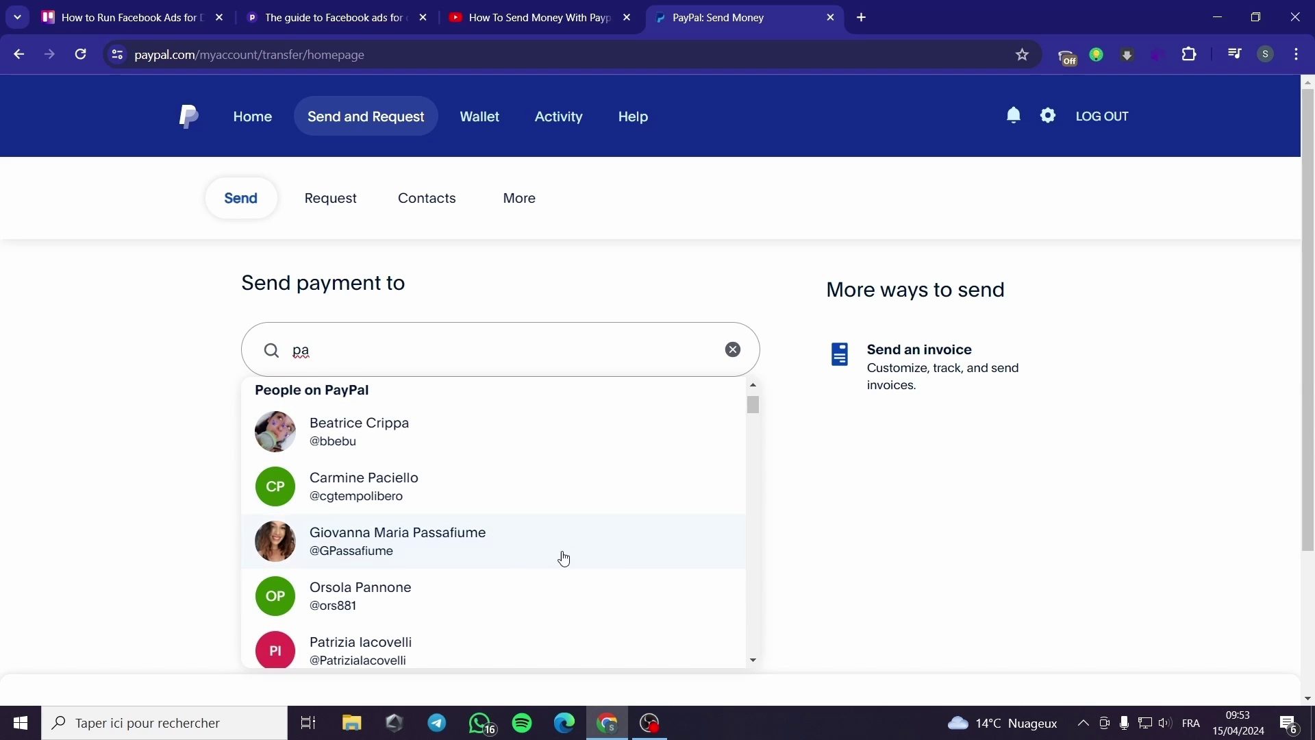
left_click(400, 484)
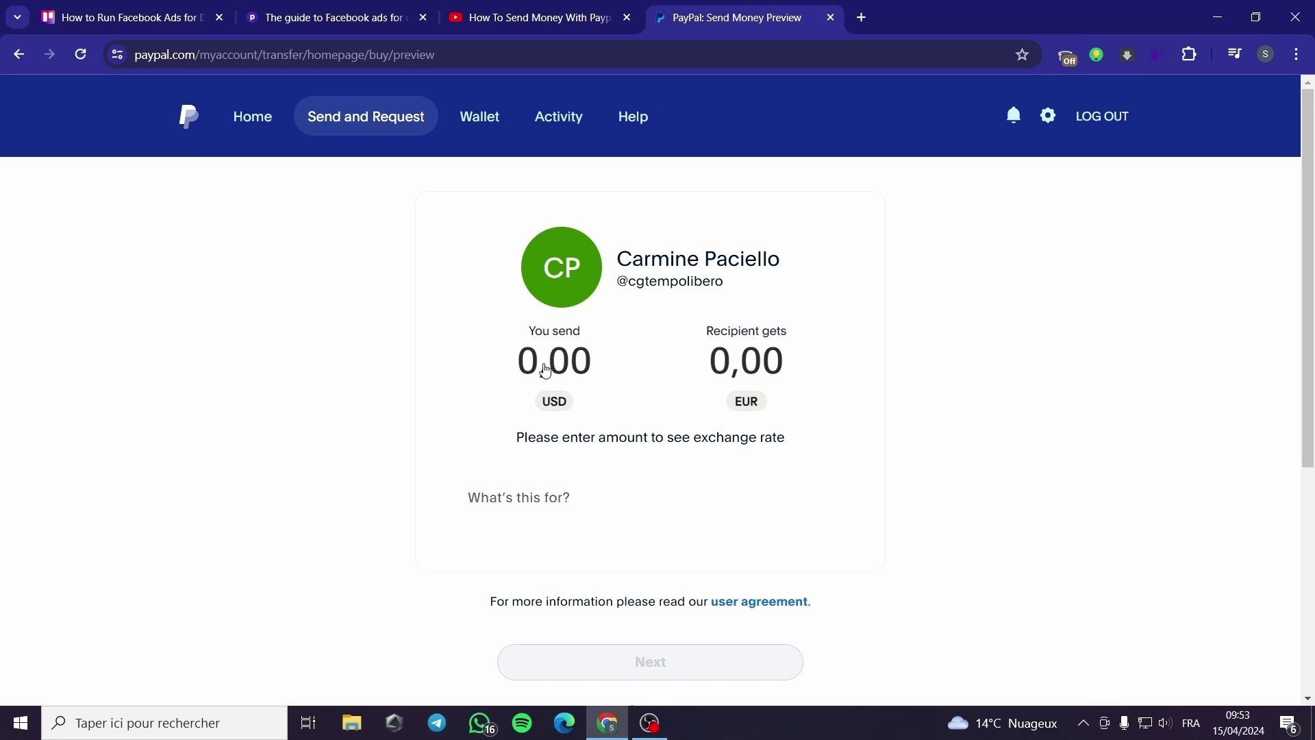
Step: Enter 100,00 USD as the amount to send, and leave the payment for the account home page
type("100,0")
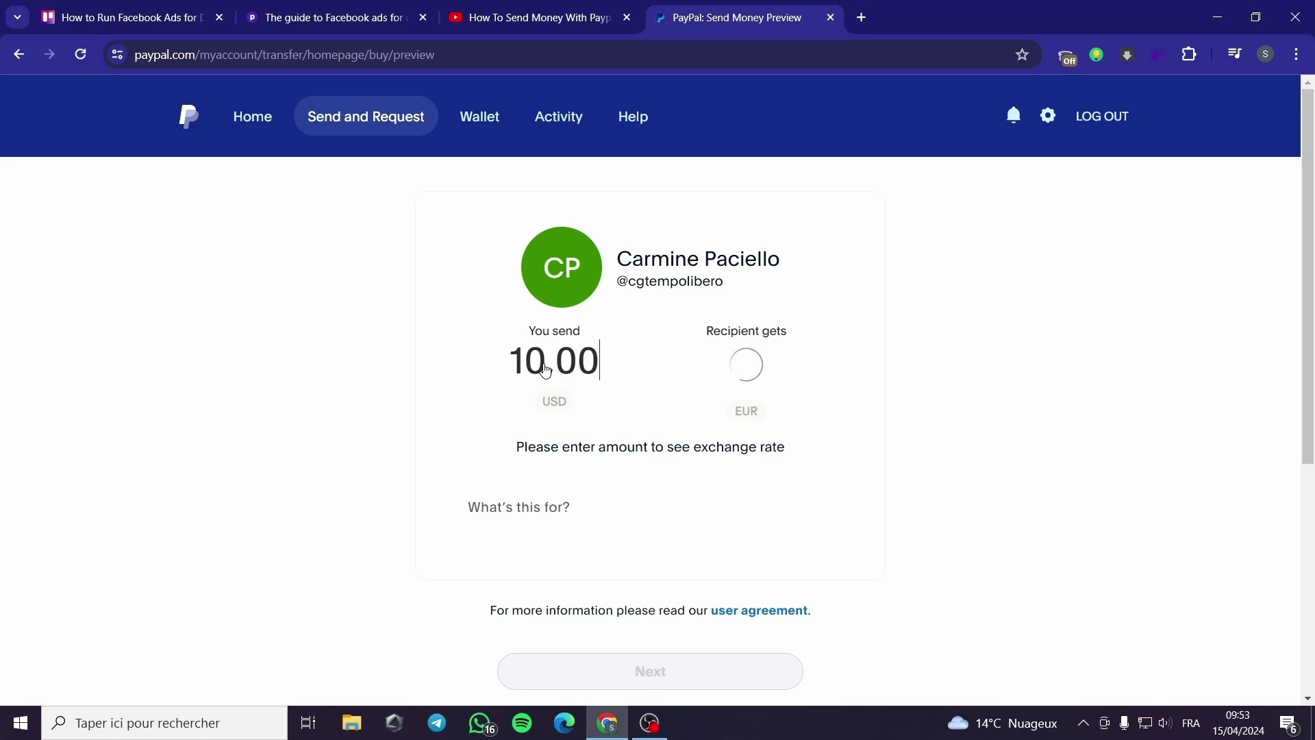
type("0")
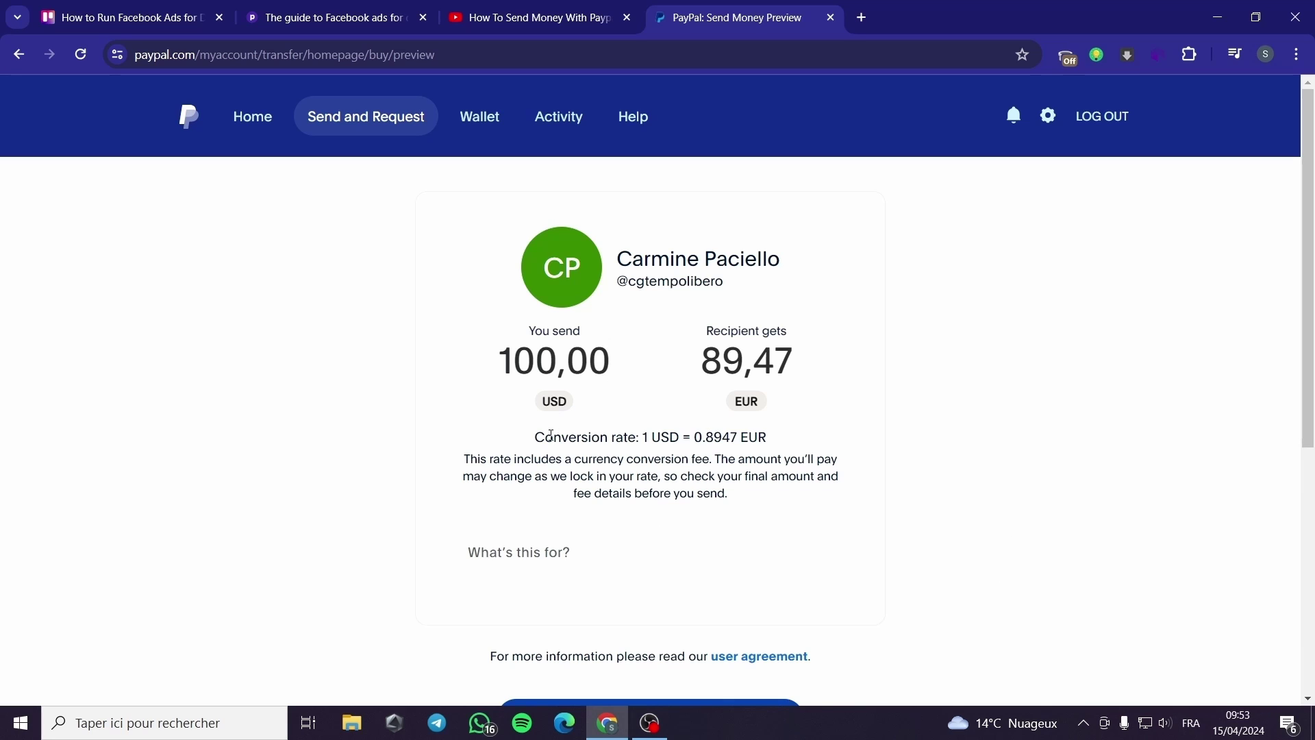
left_click(255, 122)
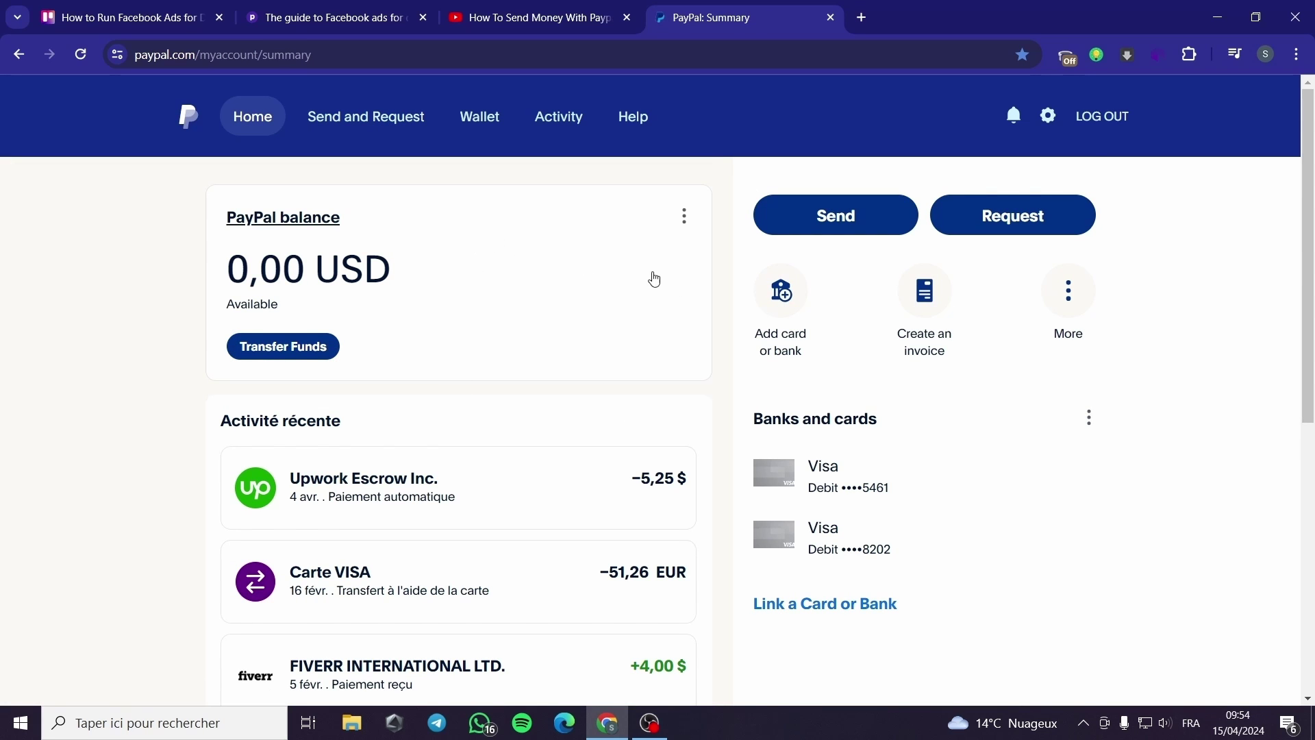
scroll(657, 284, "down", 7)
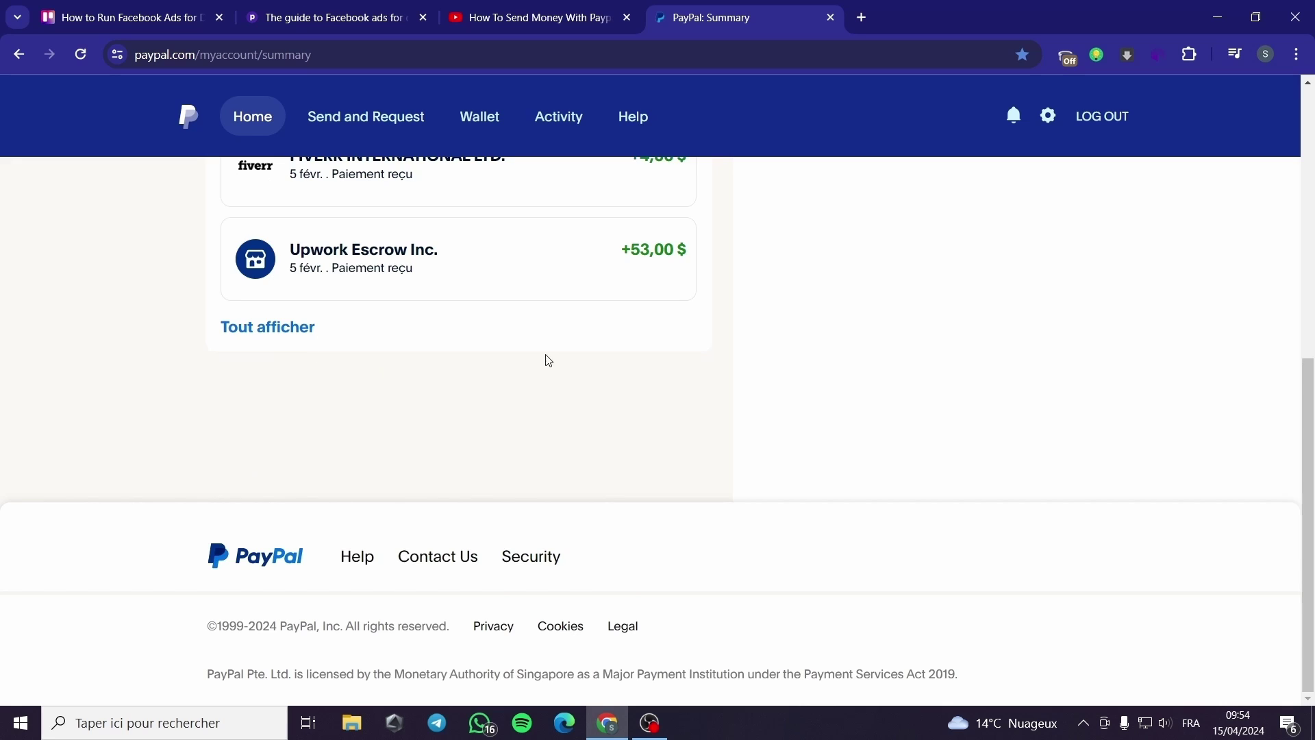
scroll(549, 361, "up", 7)
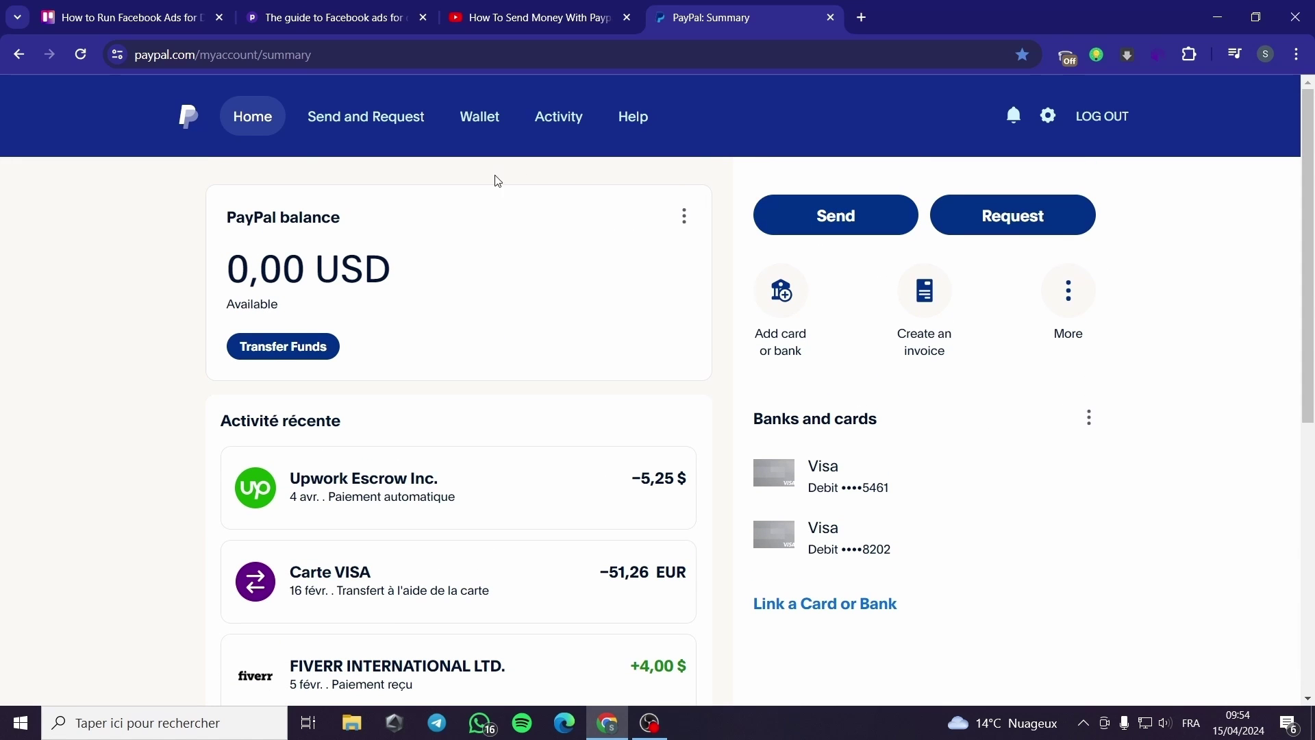
left_click(482, 124)
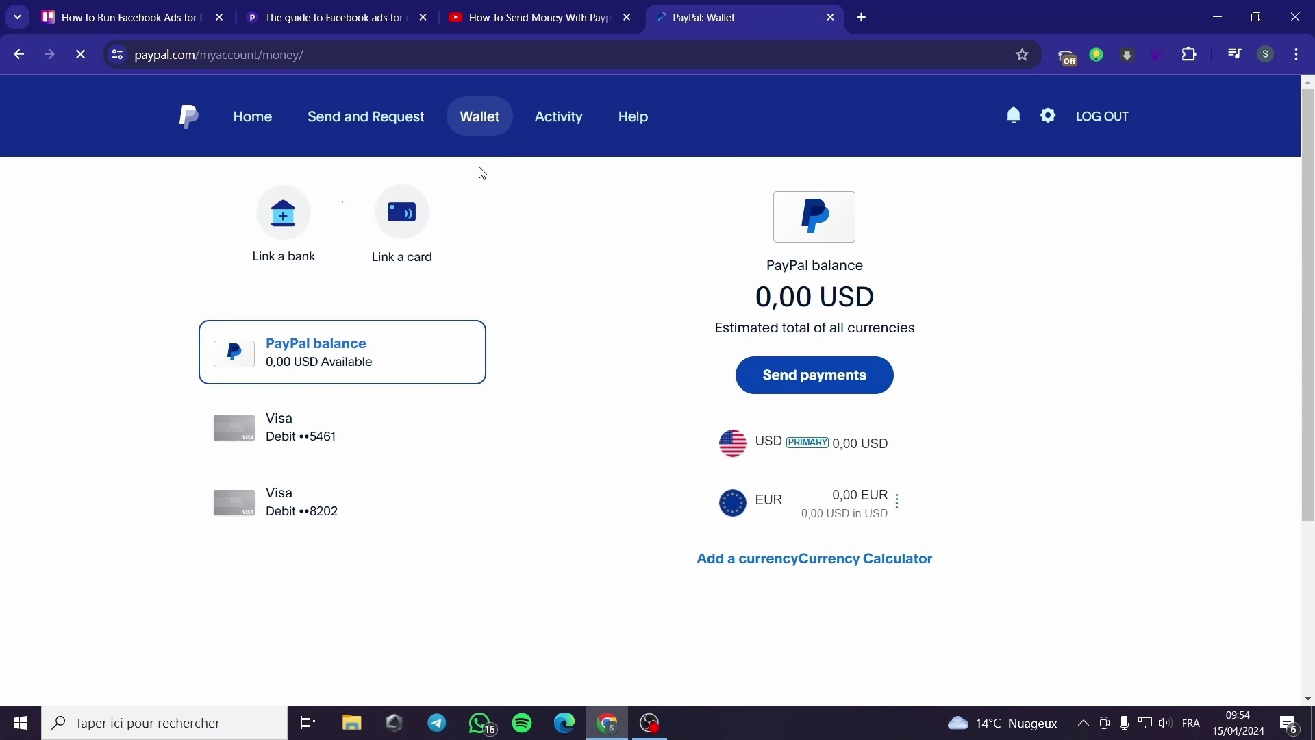
scroll(611, 235, "down", 8)
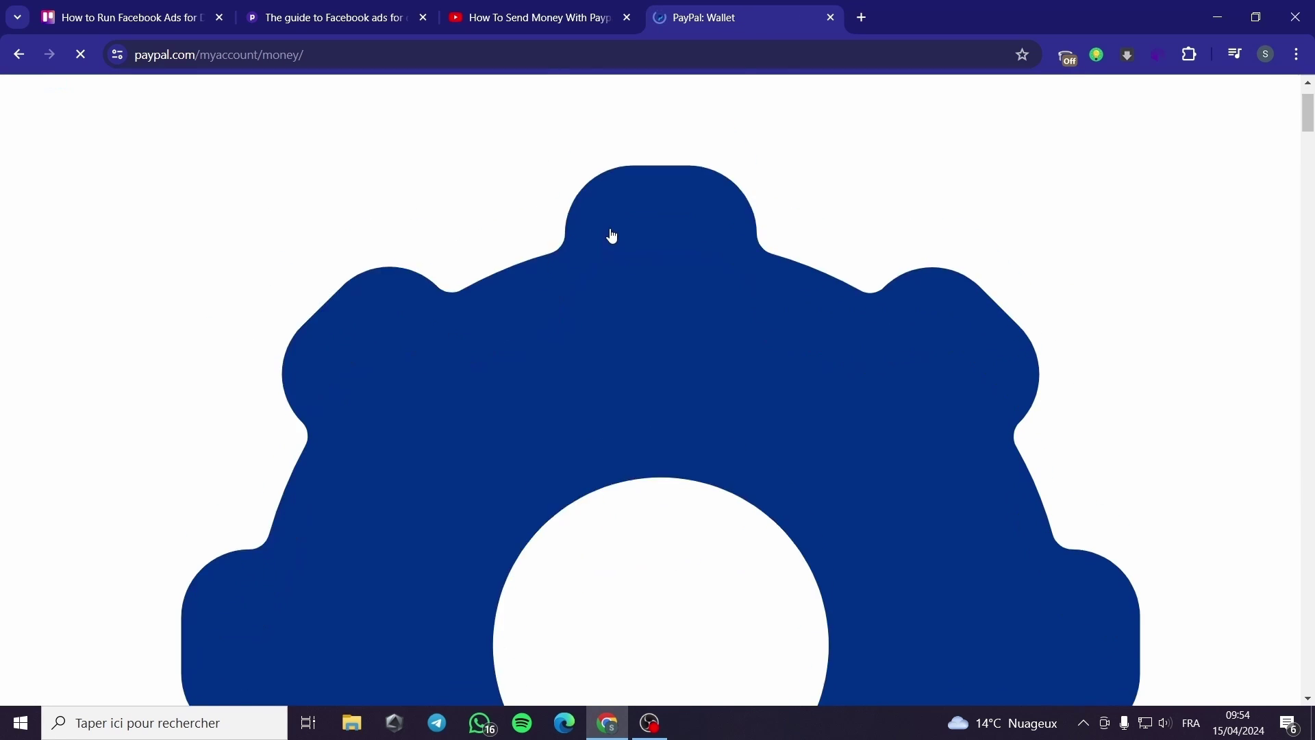
scroll(611, 236, "up", 8)
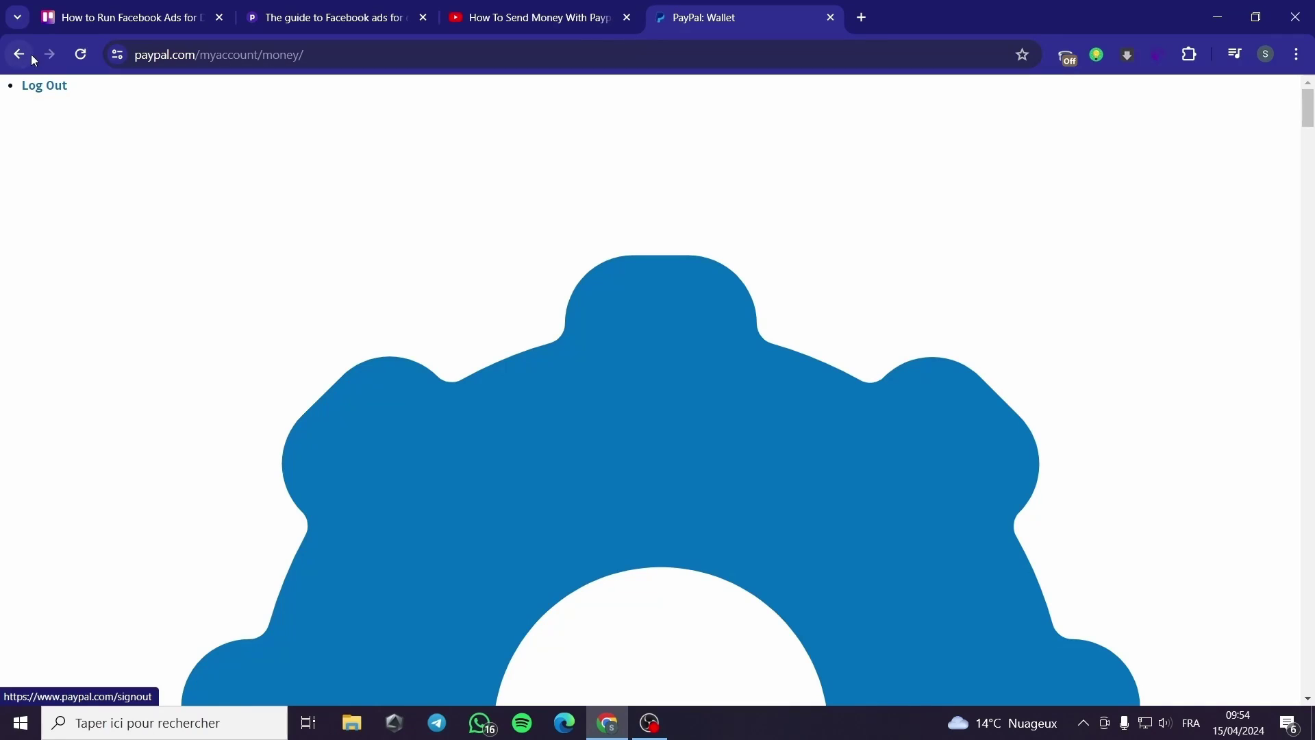
left_click(43, 88)
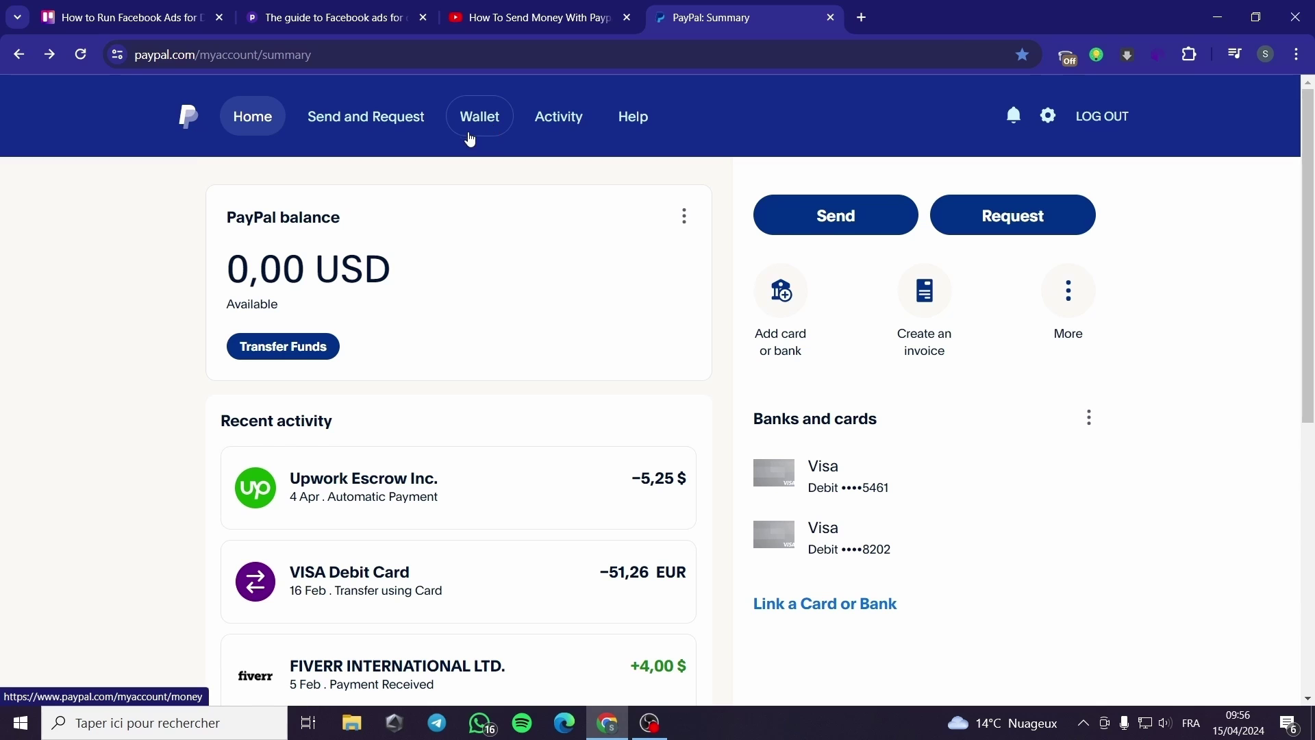
Step: Open the option to add a currency in the wallet and review the list of available currencies
left_click(490, 127)
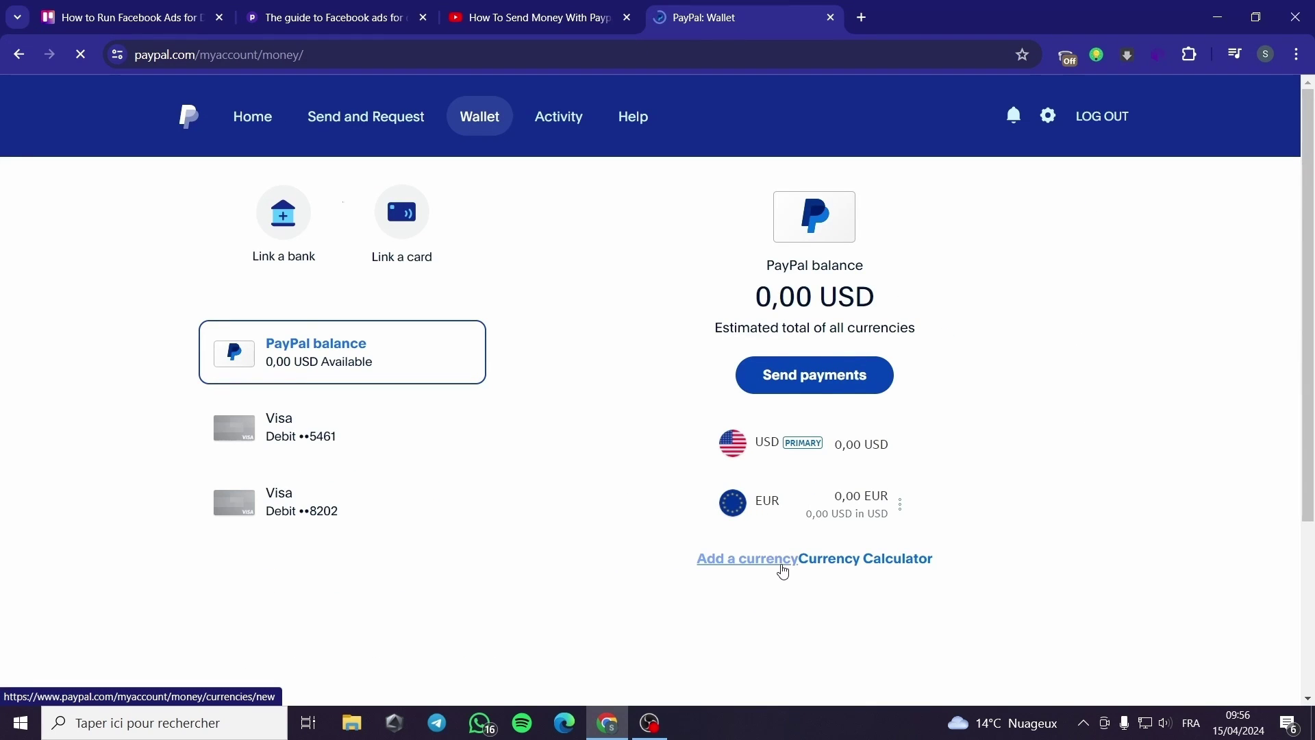
left_click(784, 572)
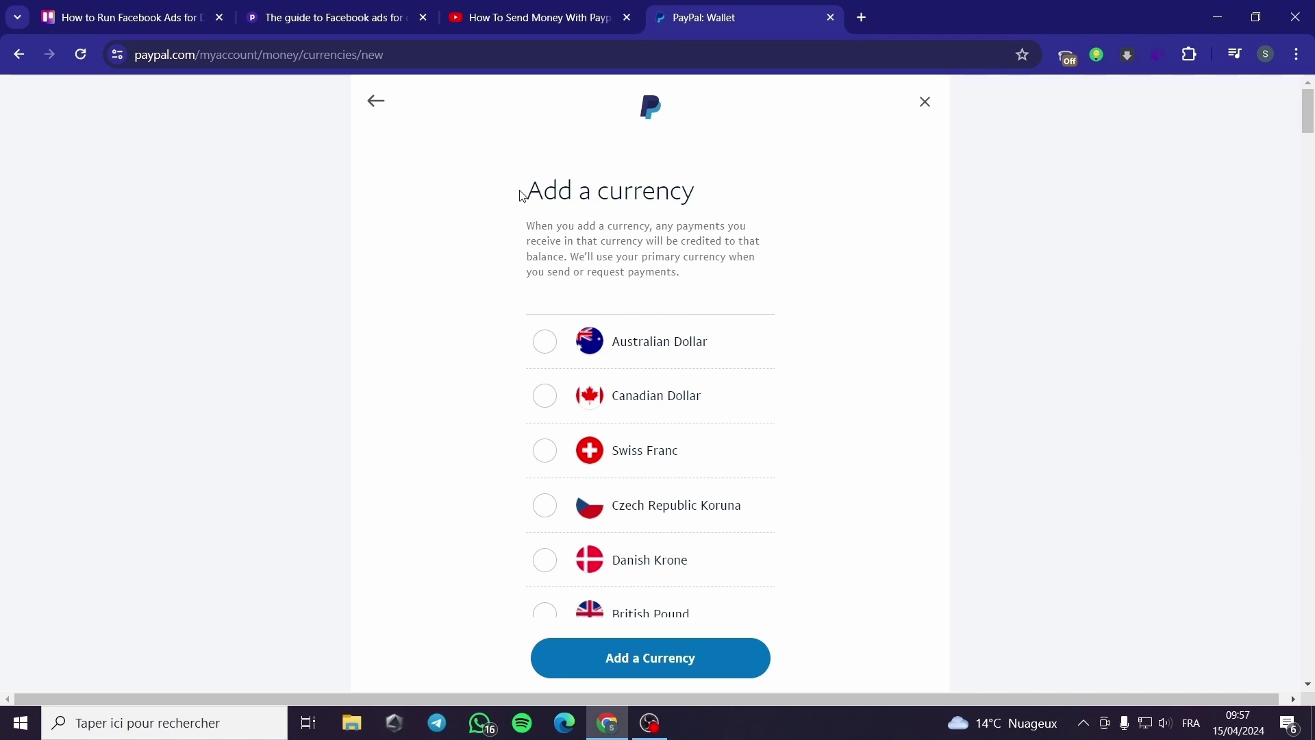
left_click_drag(522, 197, 700, 206)
left_click(787, 235)
scroll(760, 259, "down", 6)
scroll(745, 265, "up", 6)
scroll(700, 402, "down", 4)
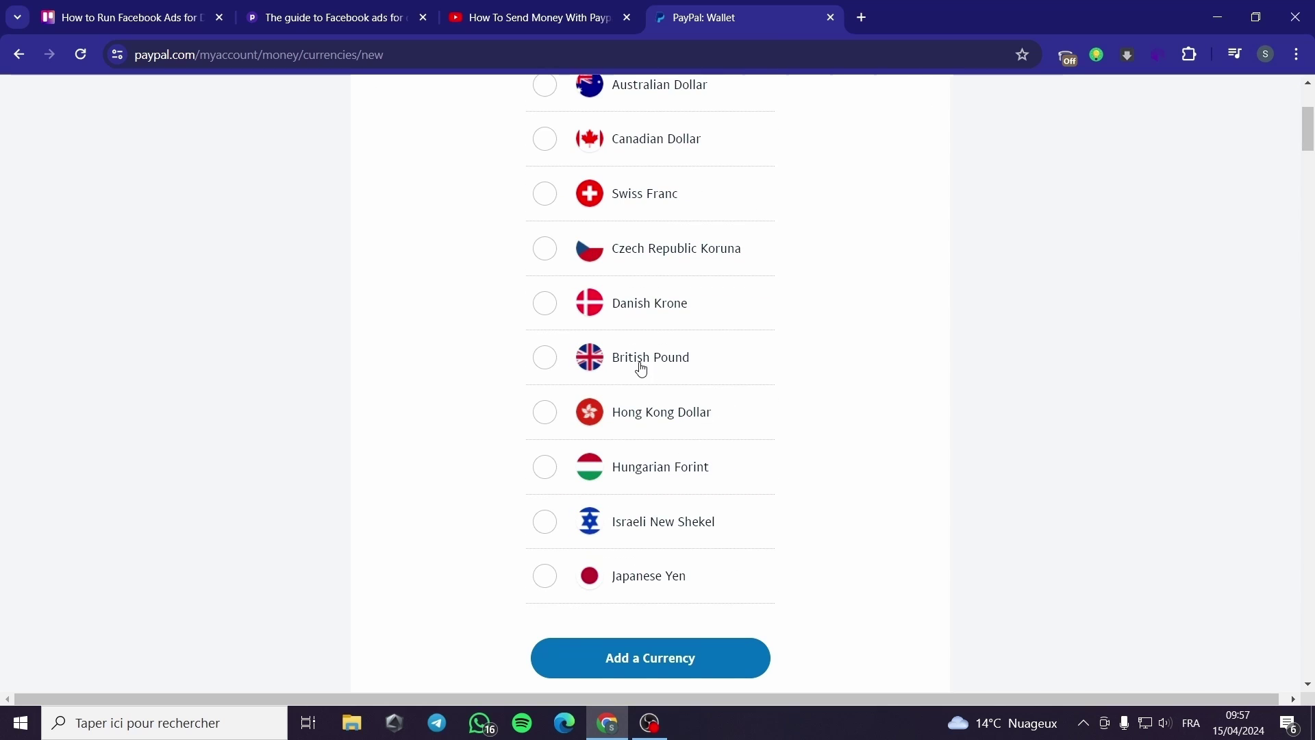
scroll(642, 369, "down", 8)
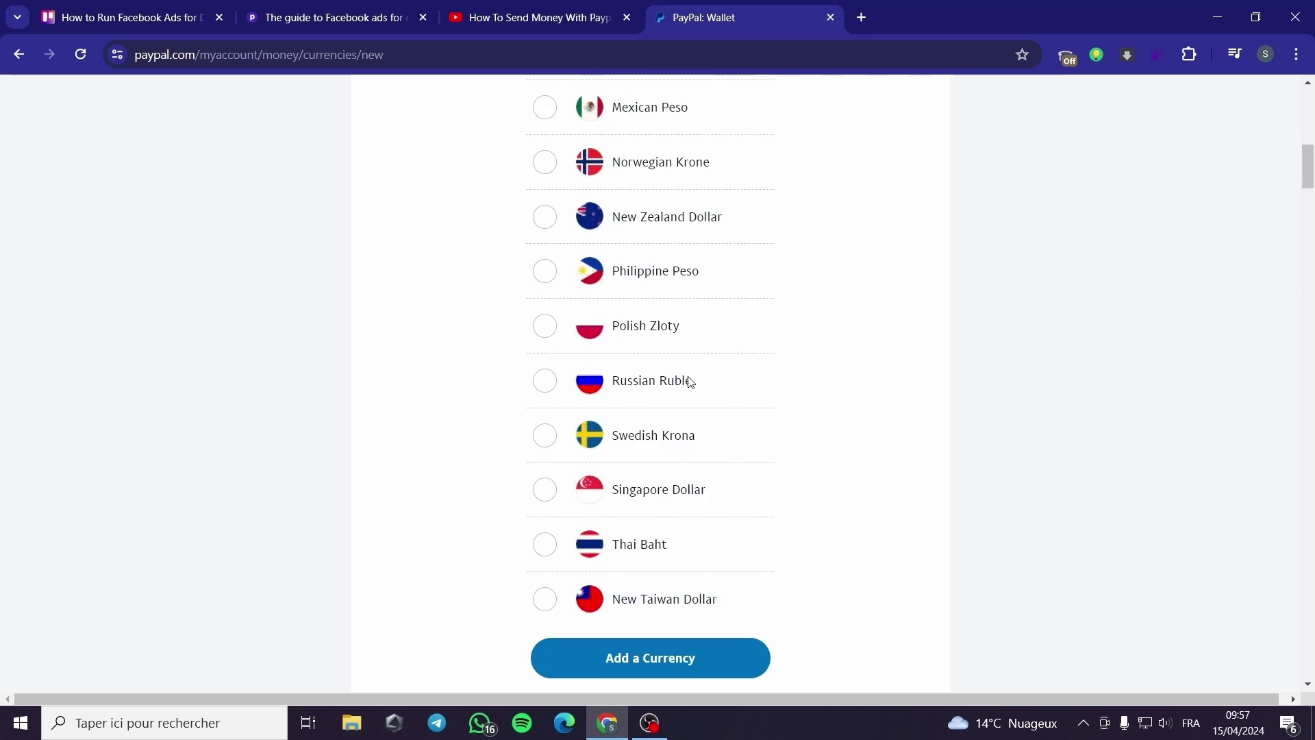
scroll(691, 380, "down", 3)
scroll(690, 385, "up", 3)
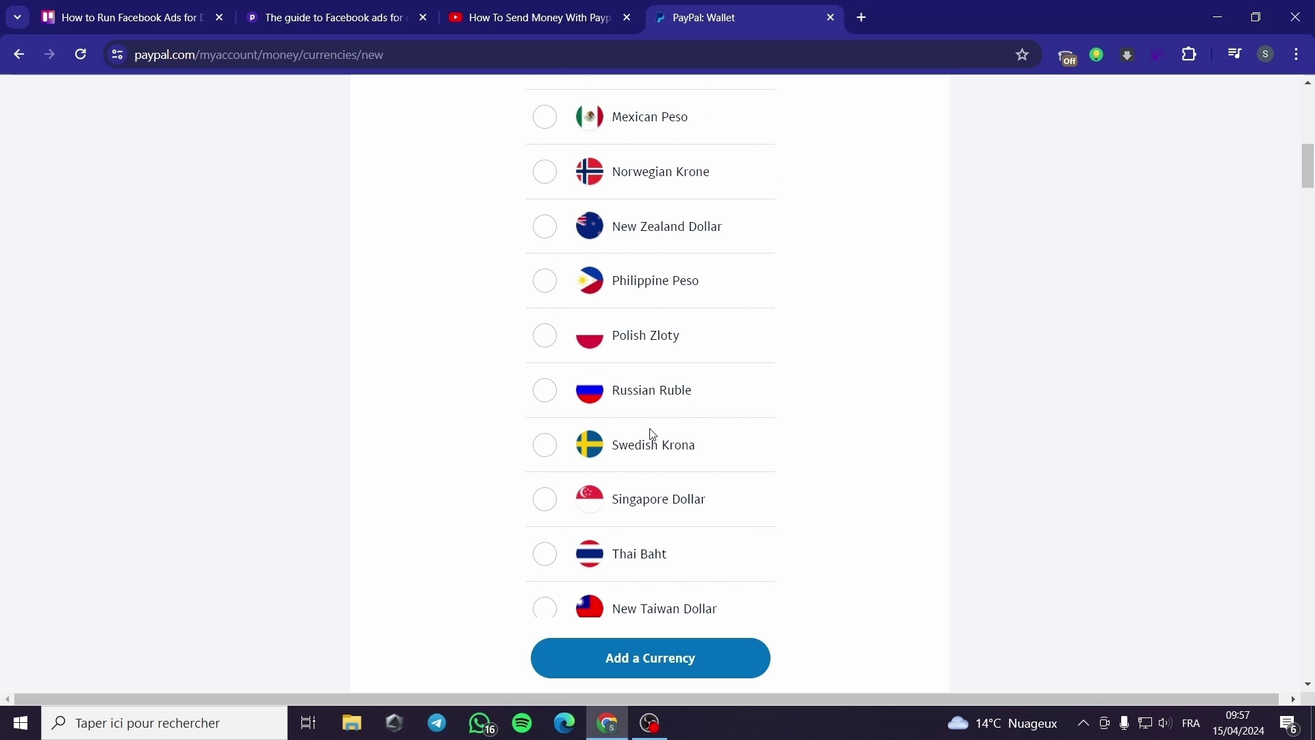
scroll(651, 438, "up", 5)
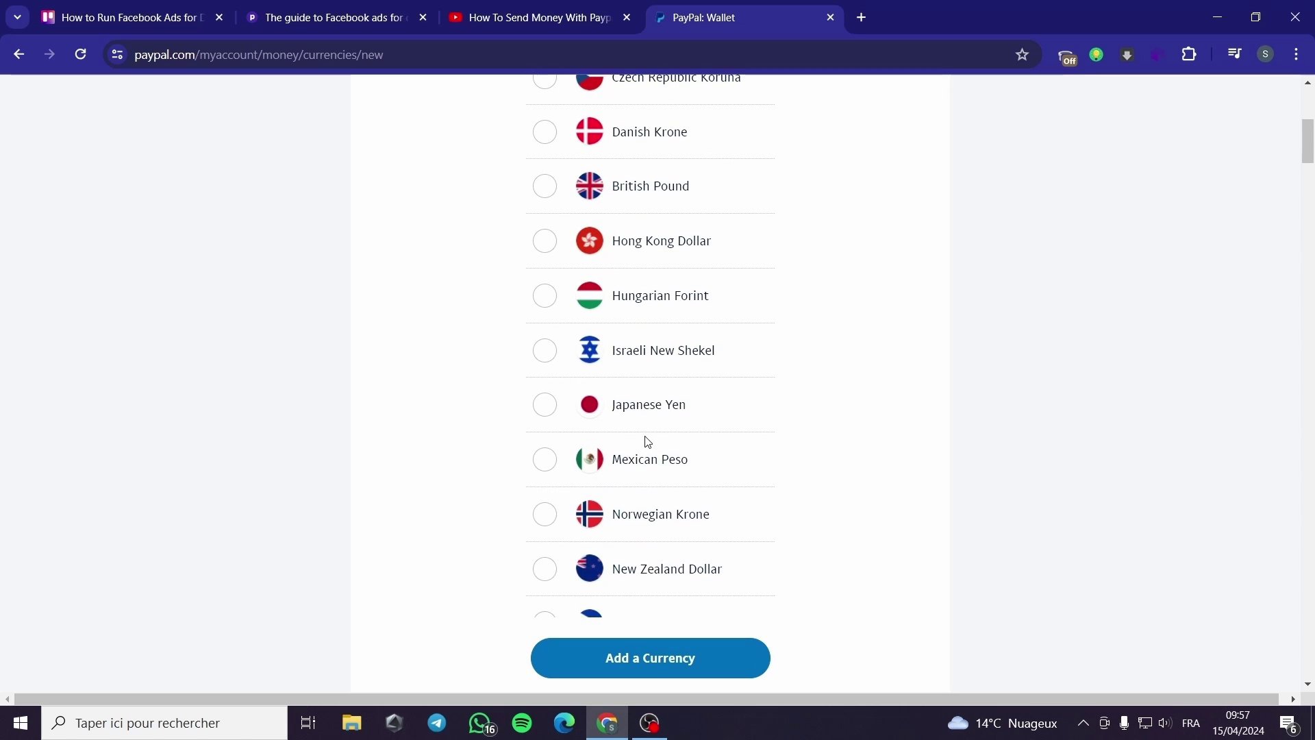
scroll(763, 464, "up", 5)
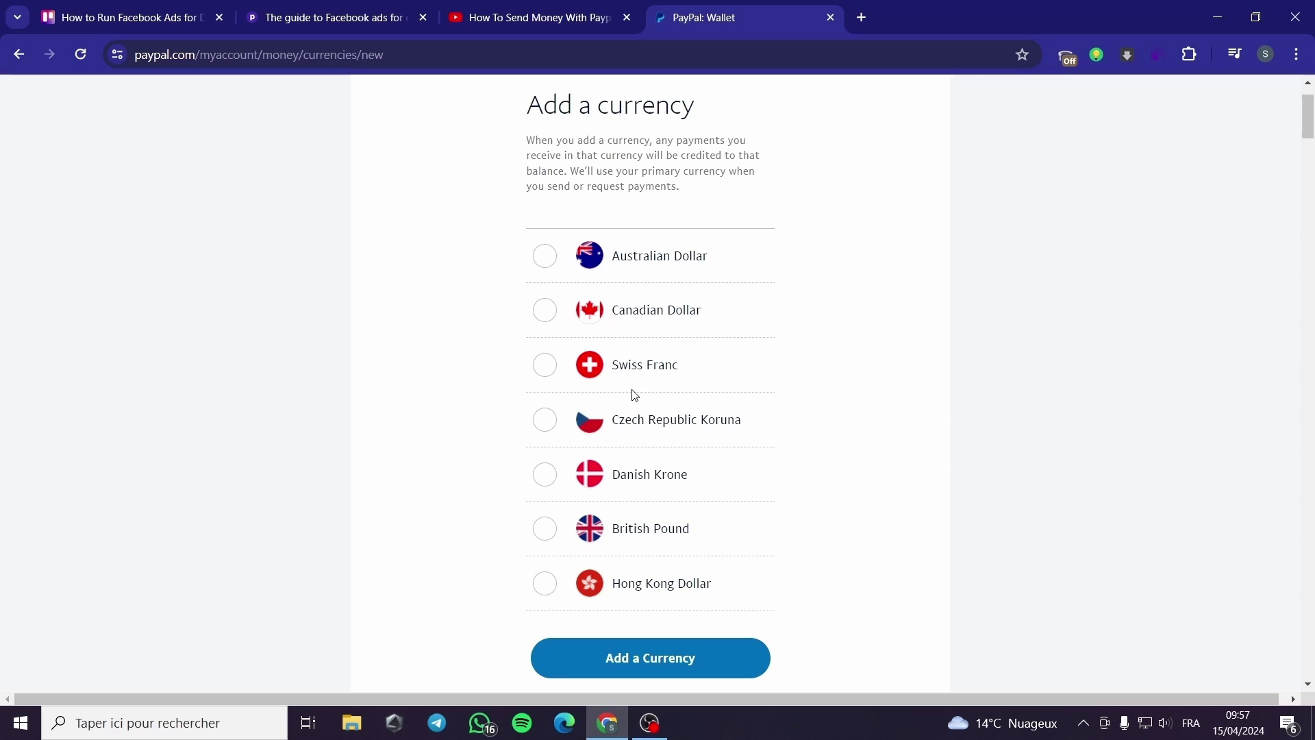
Step: Add the British Pound as a currency to the PayPal balance and finish the dialog
left_click(668, 529)
left_click(728, 671)
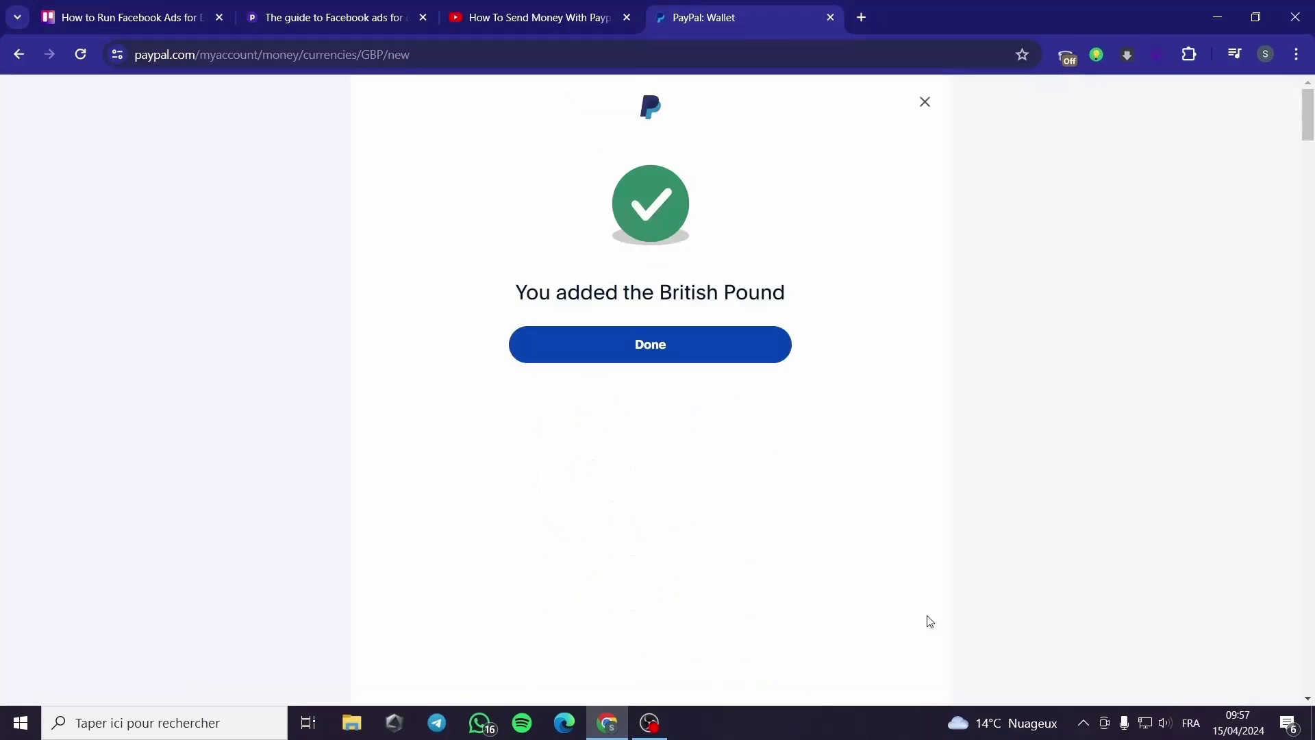
left_click(687, 353)
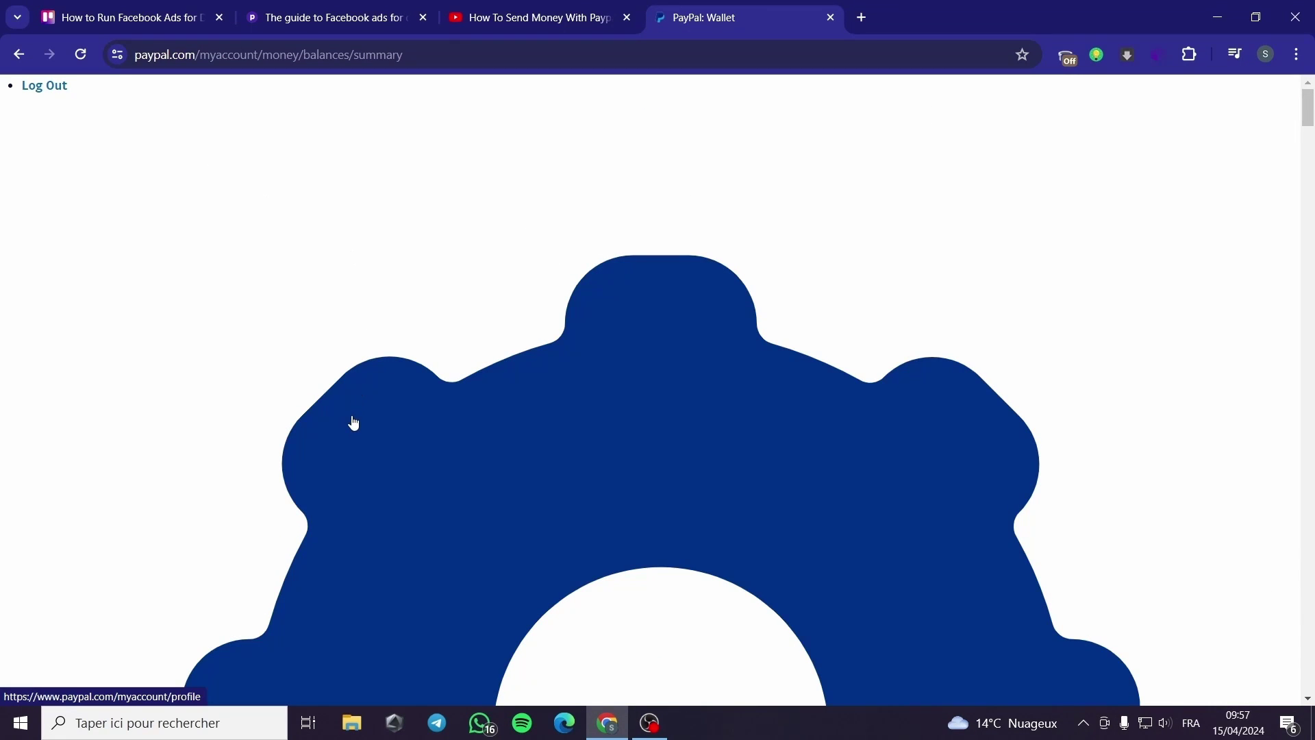
Step: Return to the account home page and look over the balance and recent activity
scroll(376, 496, "down", 10)
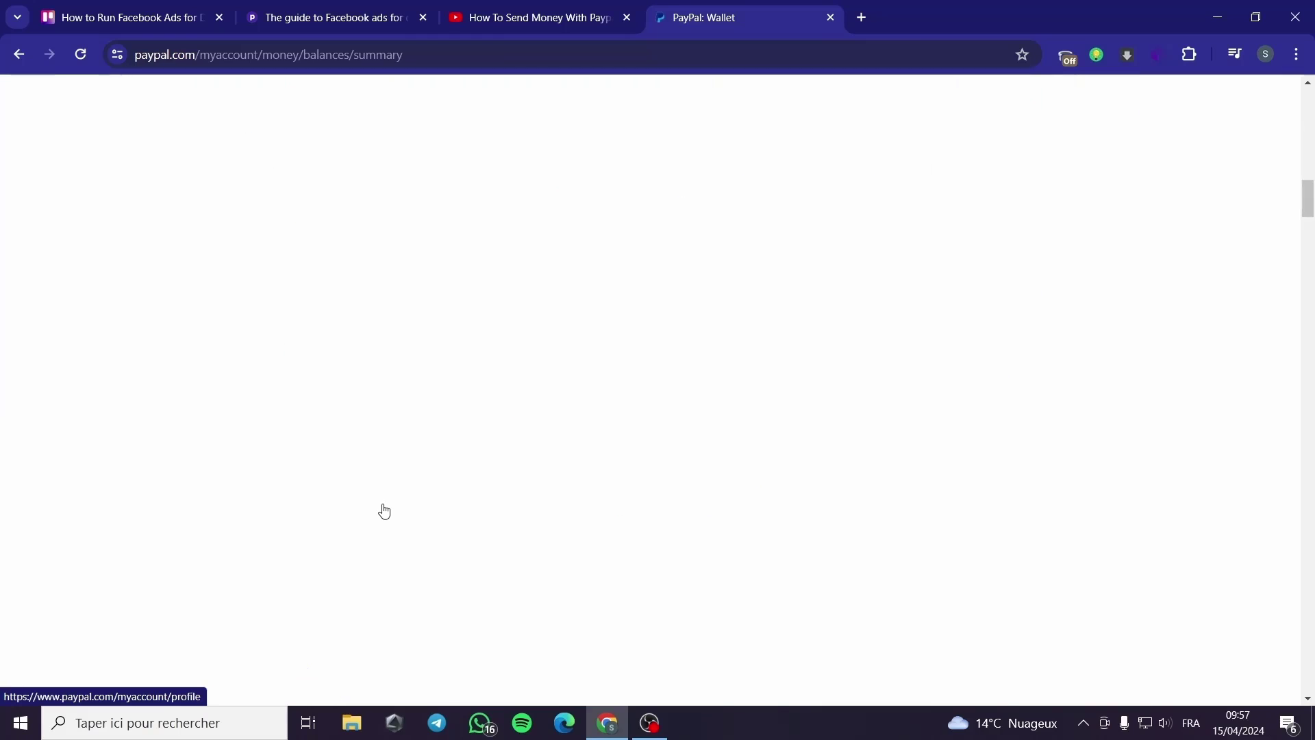
left_click(40, 390)
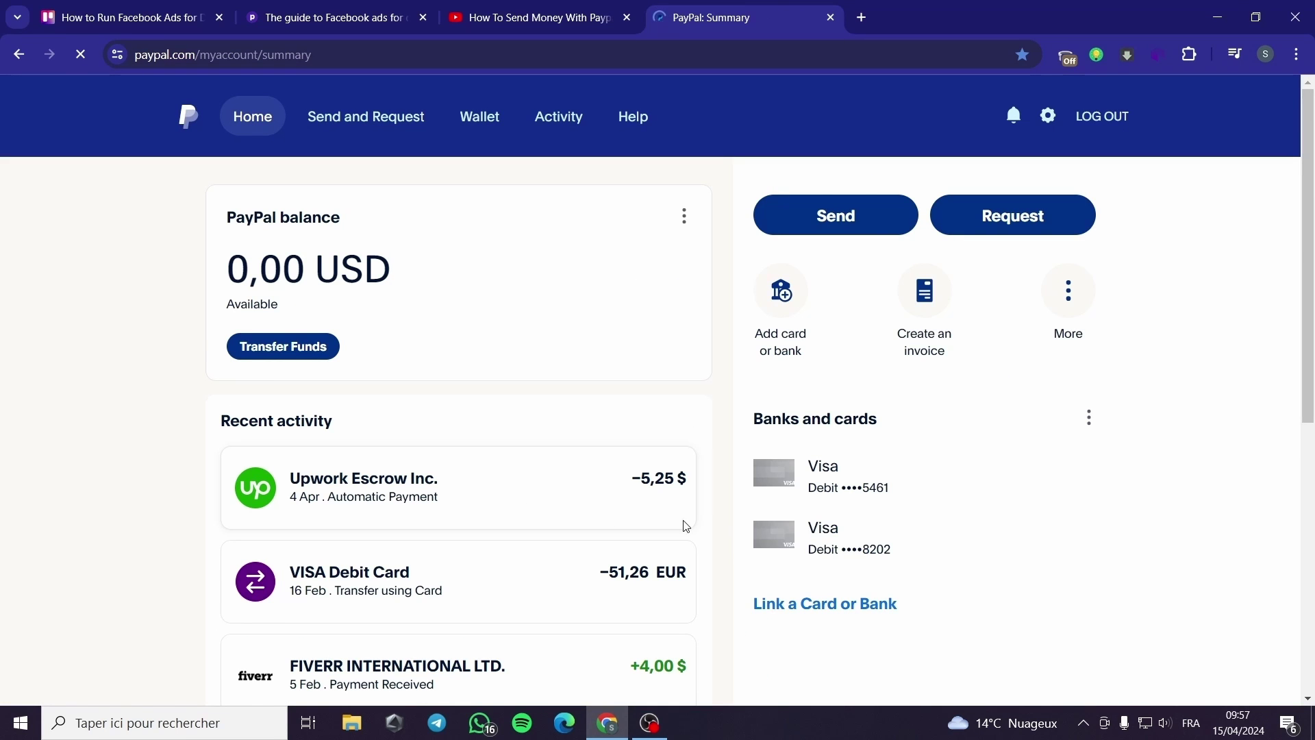
scroll(610, 446, "down", 7)
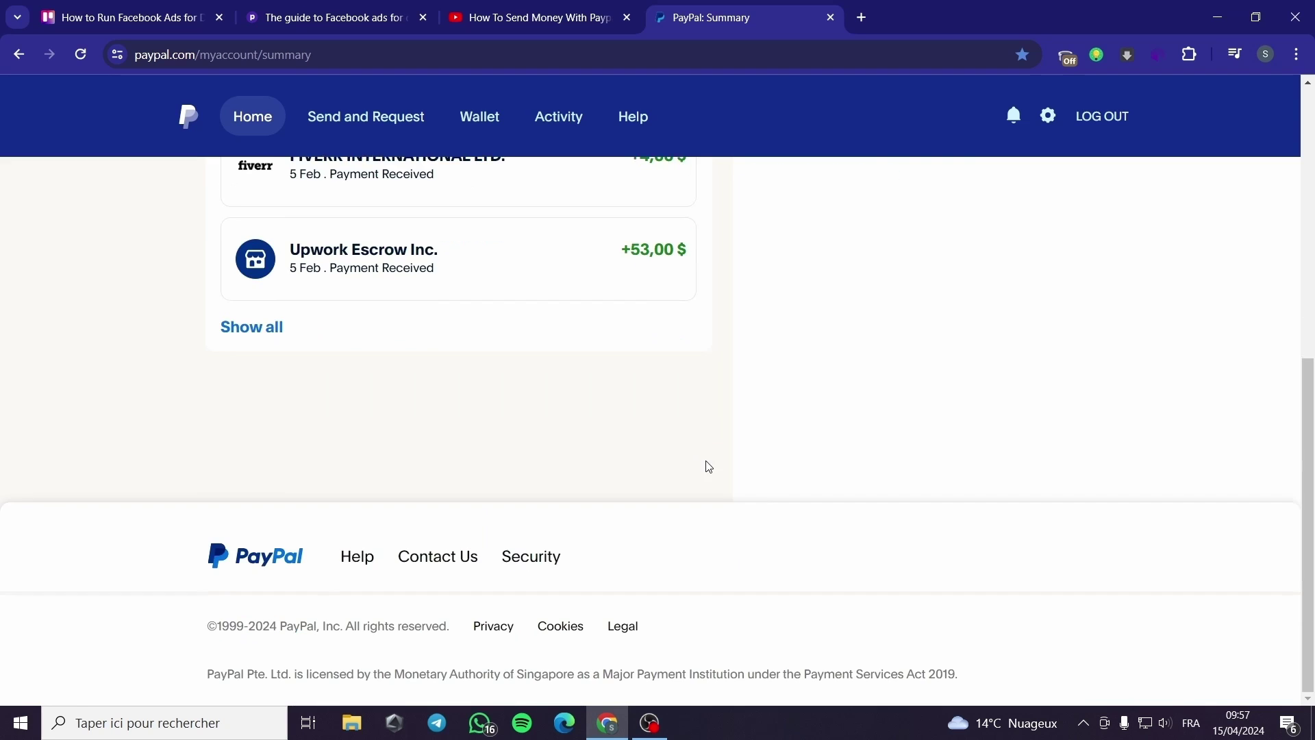
scroll(669, 470, "up", 7)
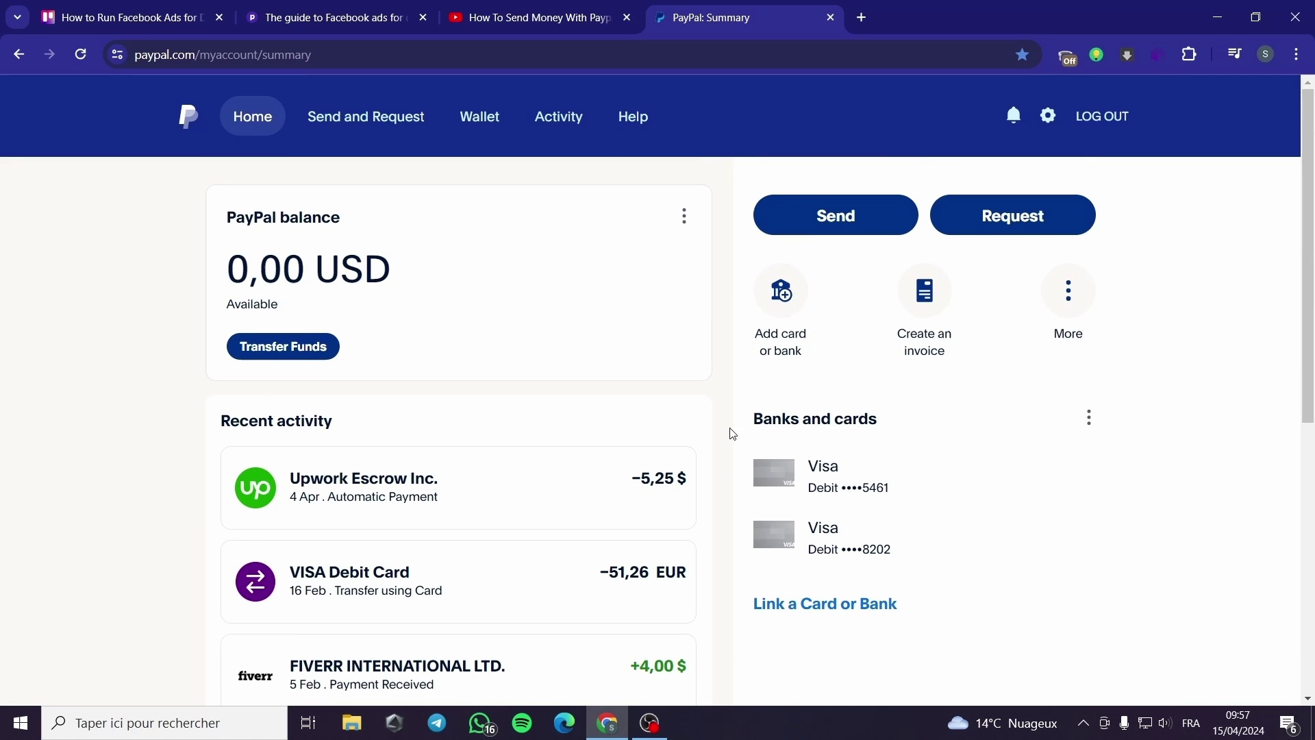
Step: Start a payment from Send and Request, searching recipients for "p" and choosing the first person listed under People on PayPal
left_click(357, 126)
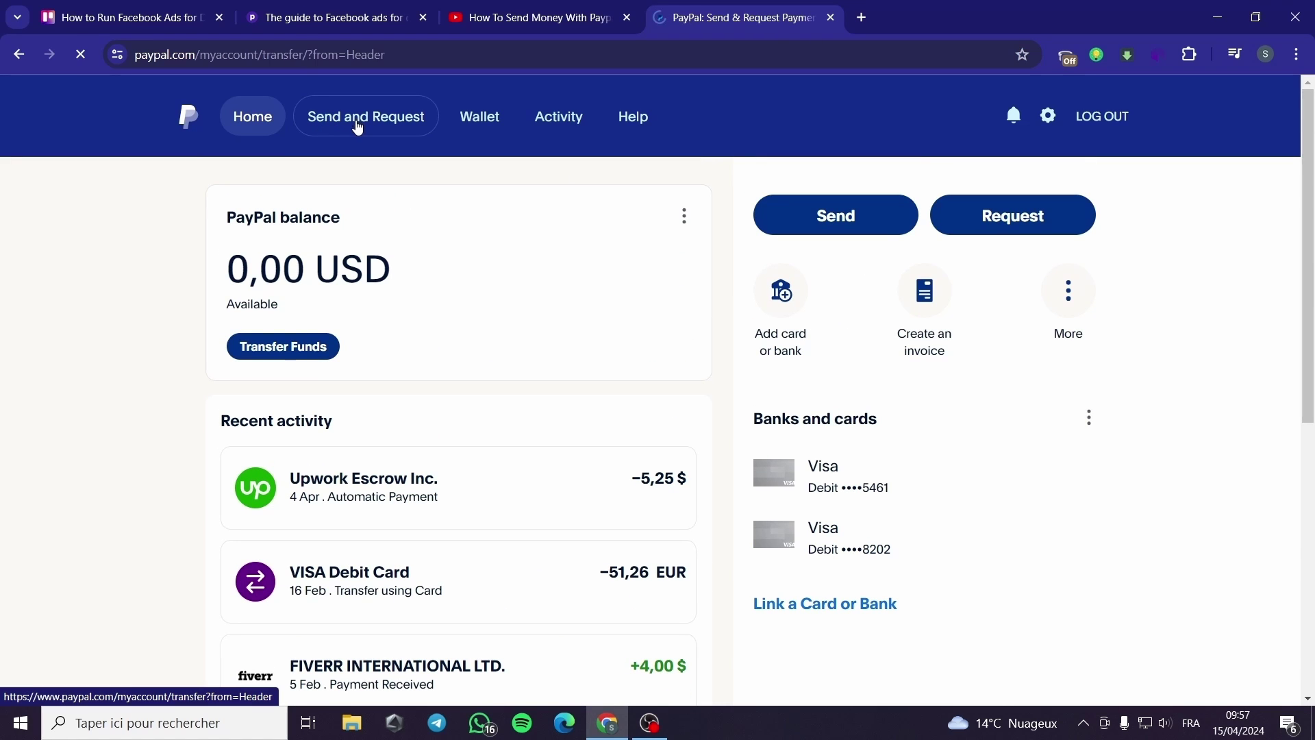
left_click(401, 341)
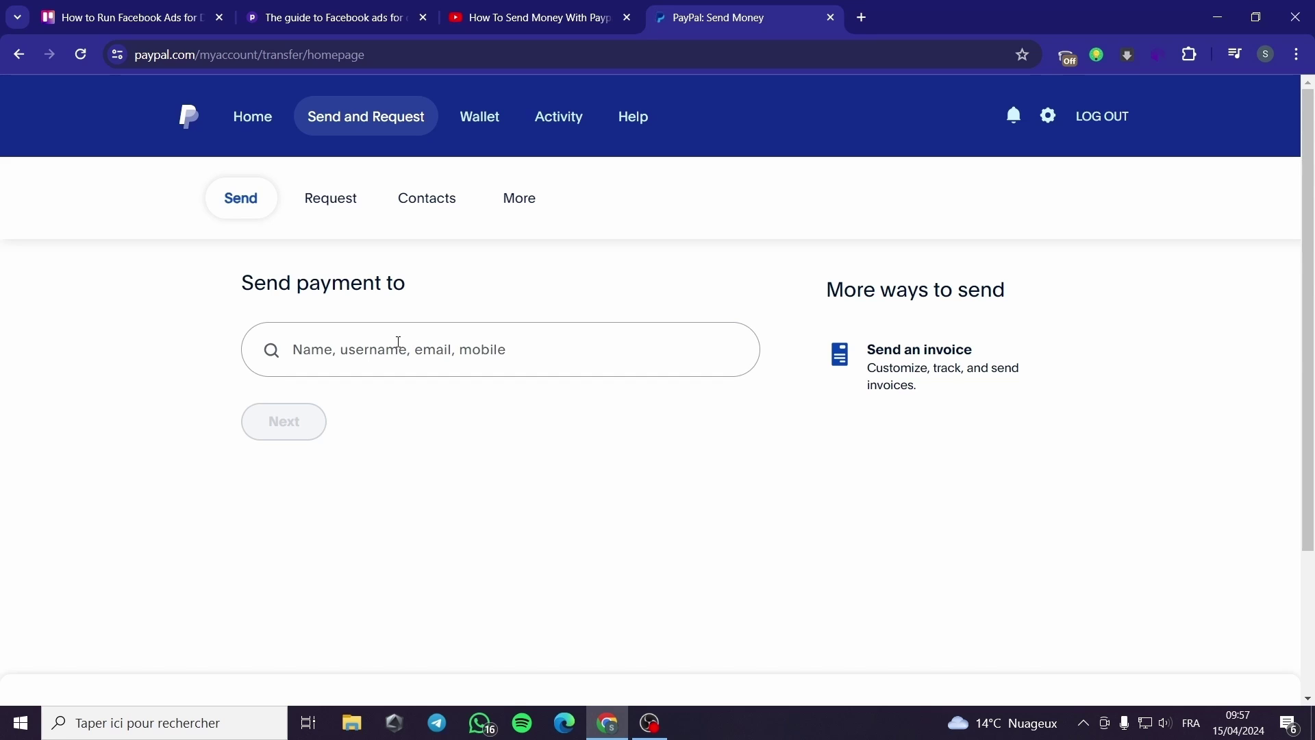
type("p")
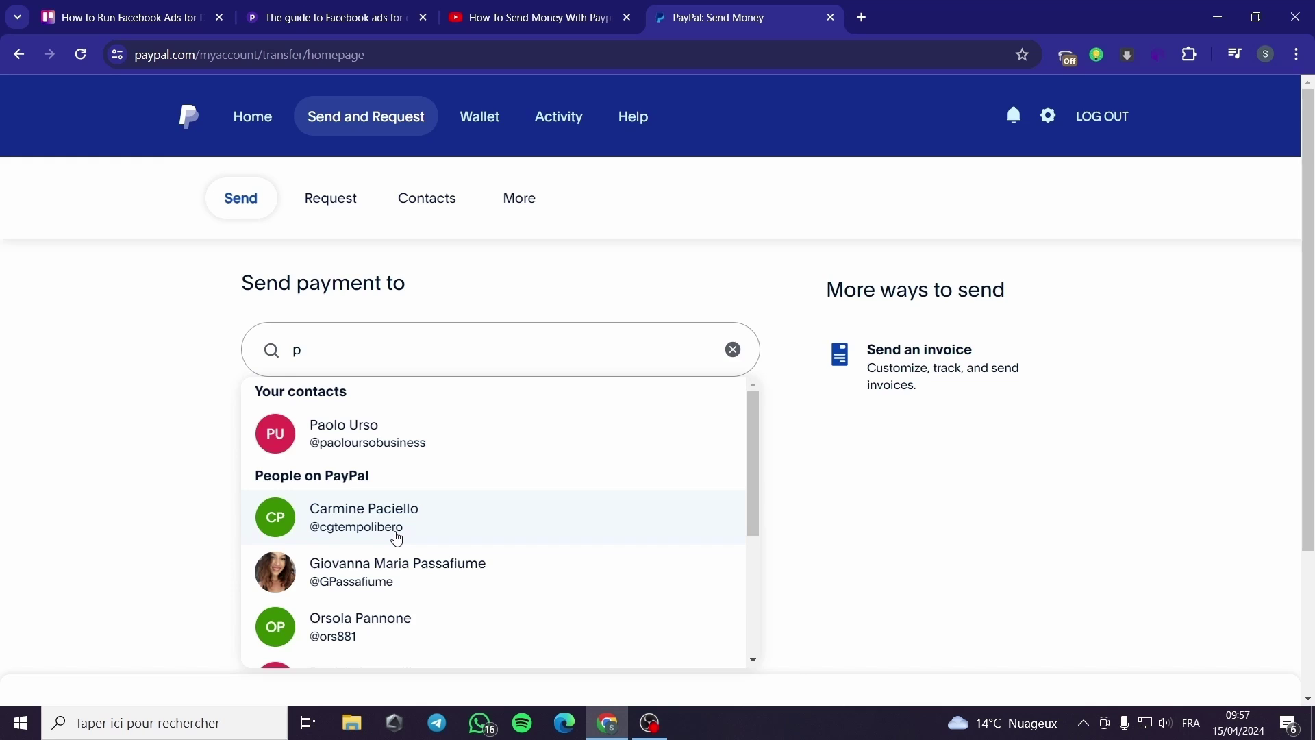
left_click(396, 538)
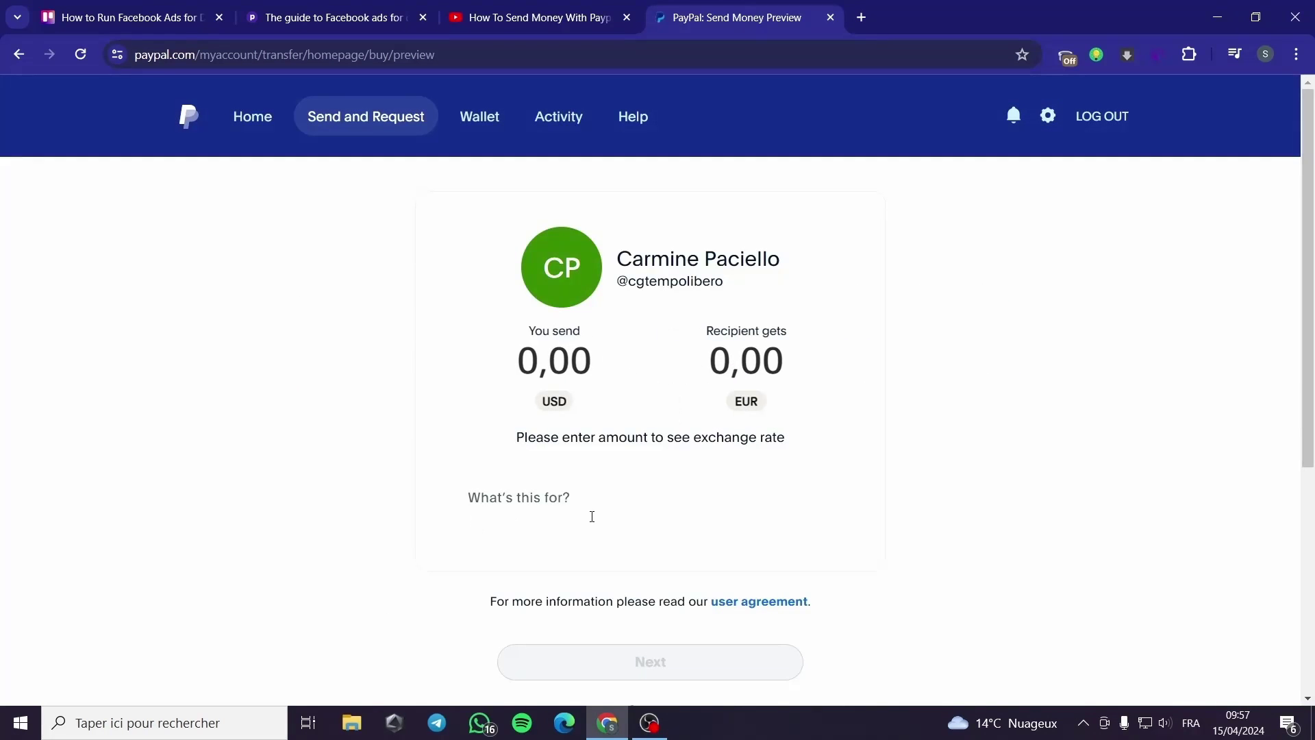
Step: Enter 10,00 USD as the amount to send, check the available sending currencies, and raise the amount to 100,00 USD
scroll(594, 341, "down", 1)
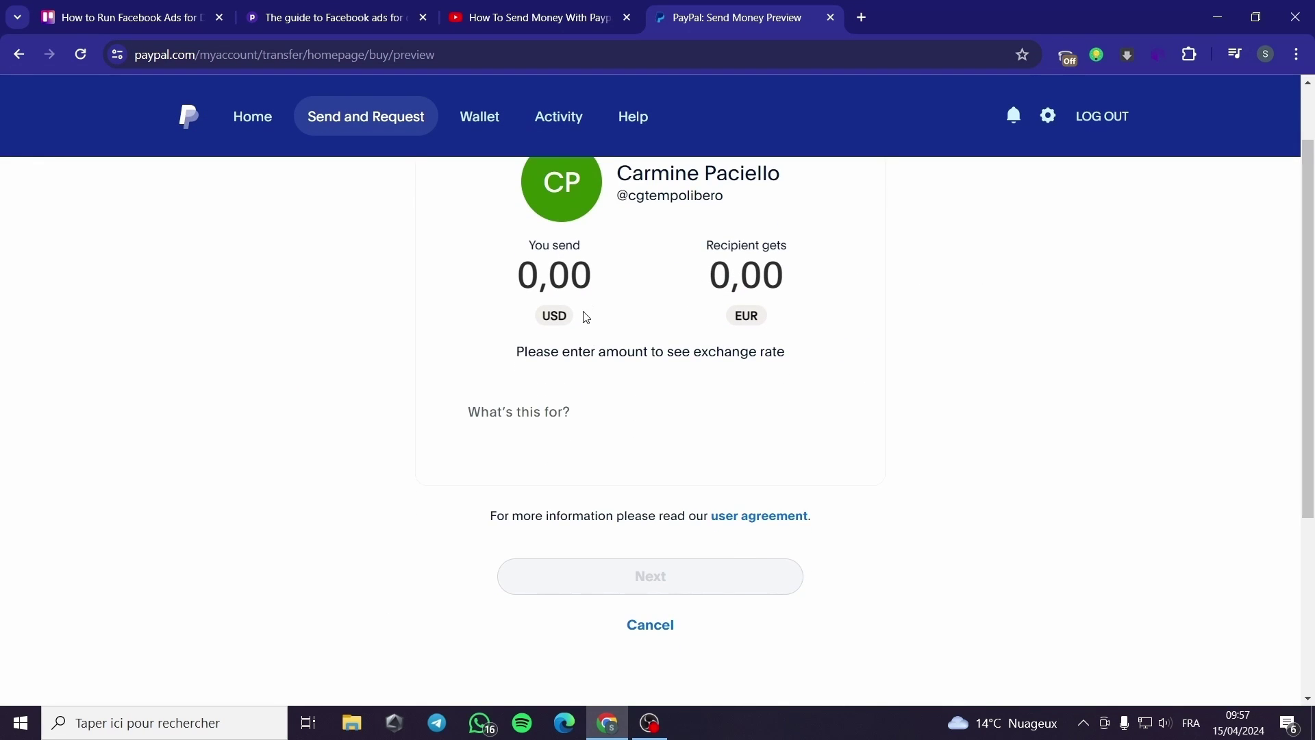
scroll(586, 316, "up", 1)
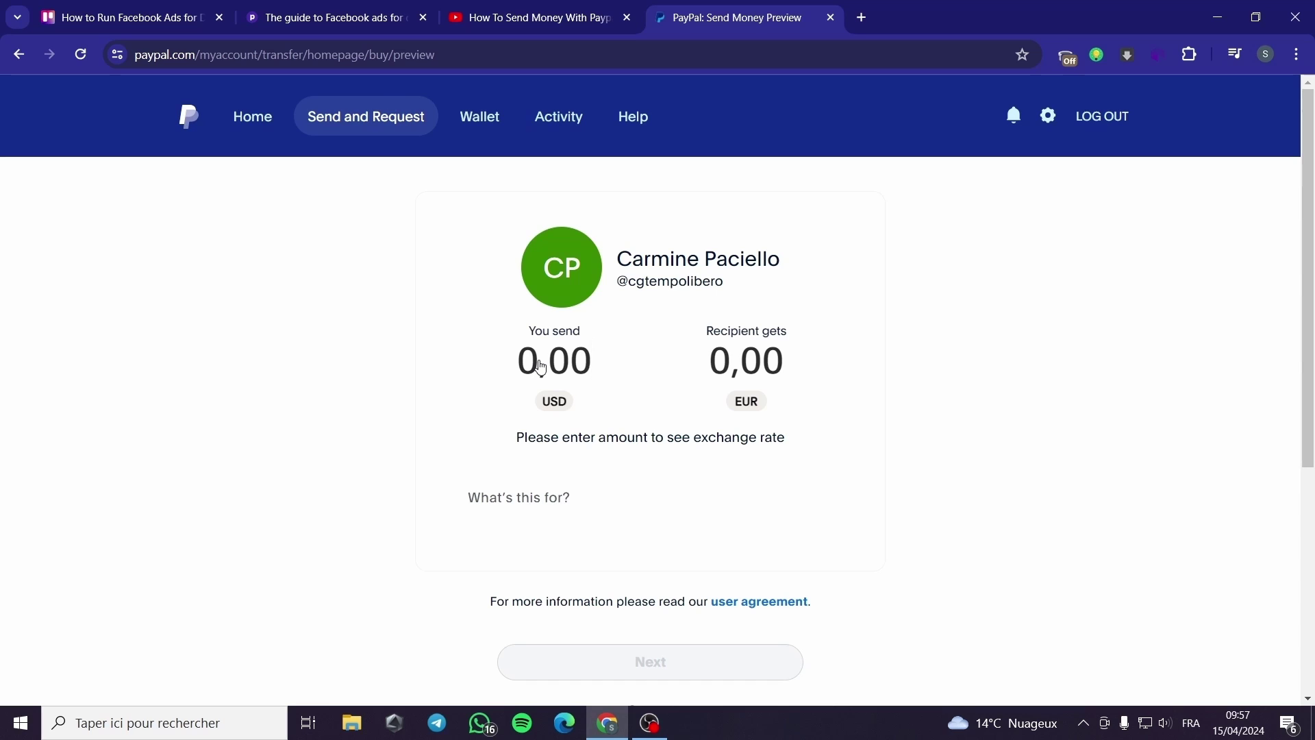
type("10")
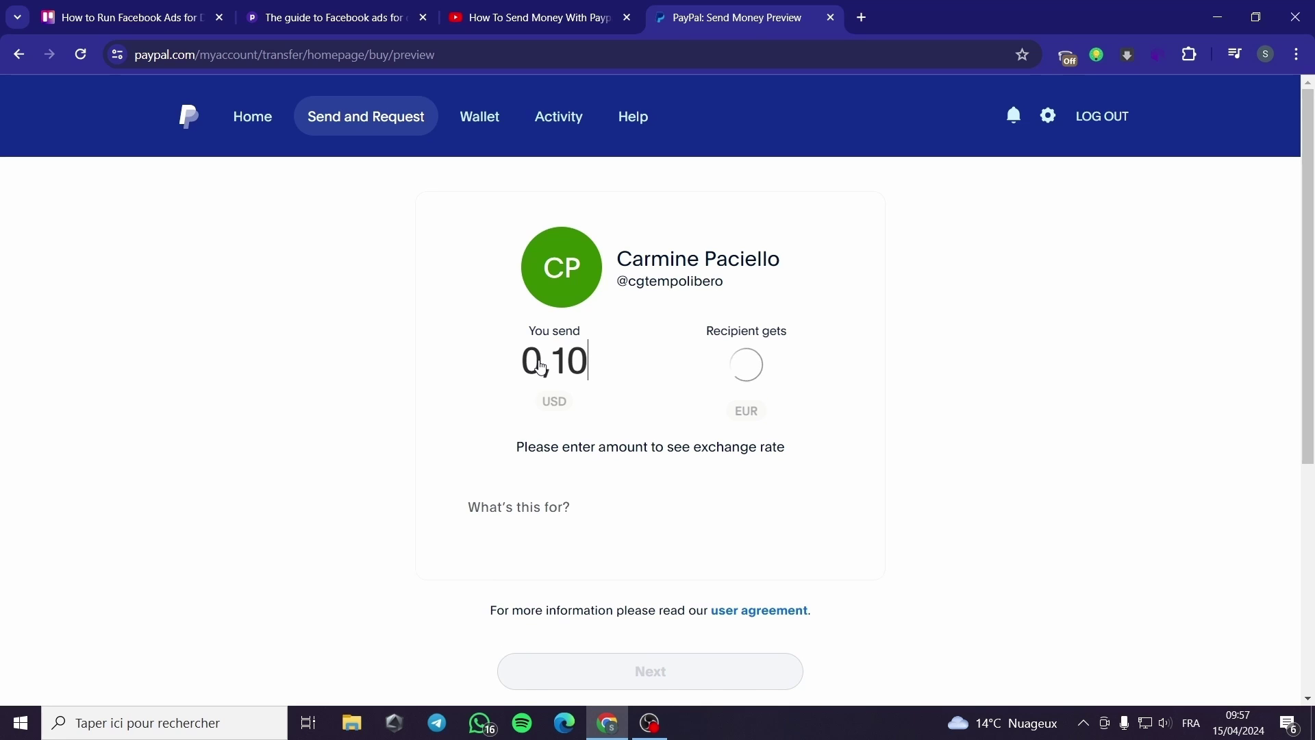
type(",00")
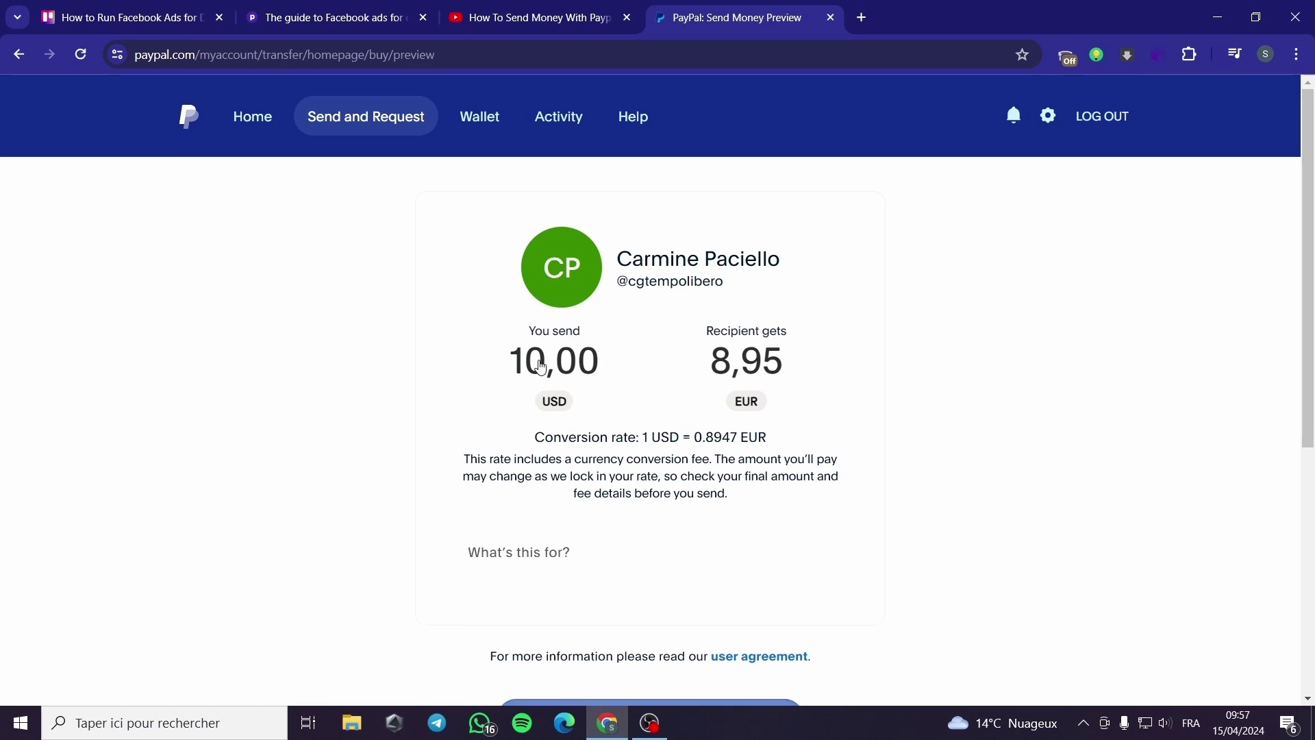
left_click(555, 402)
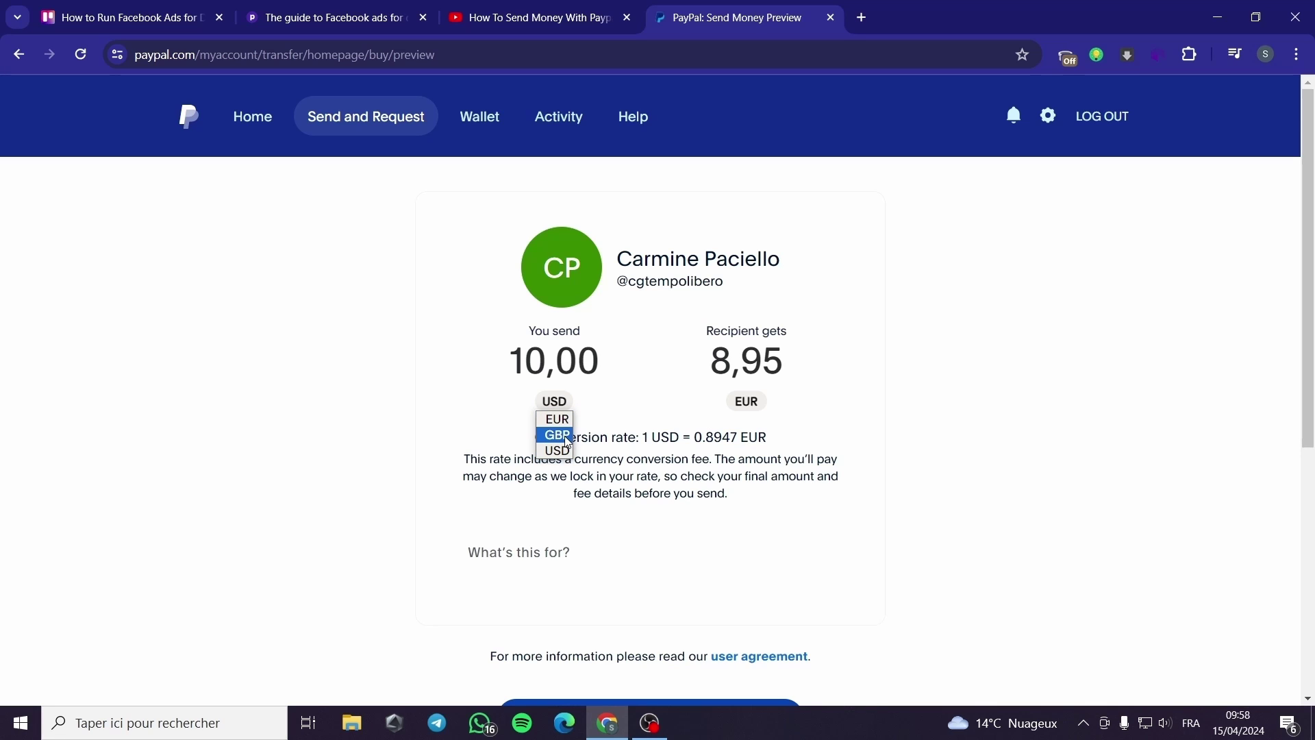
left_click(540, 363)
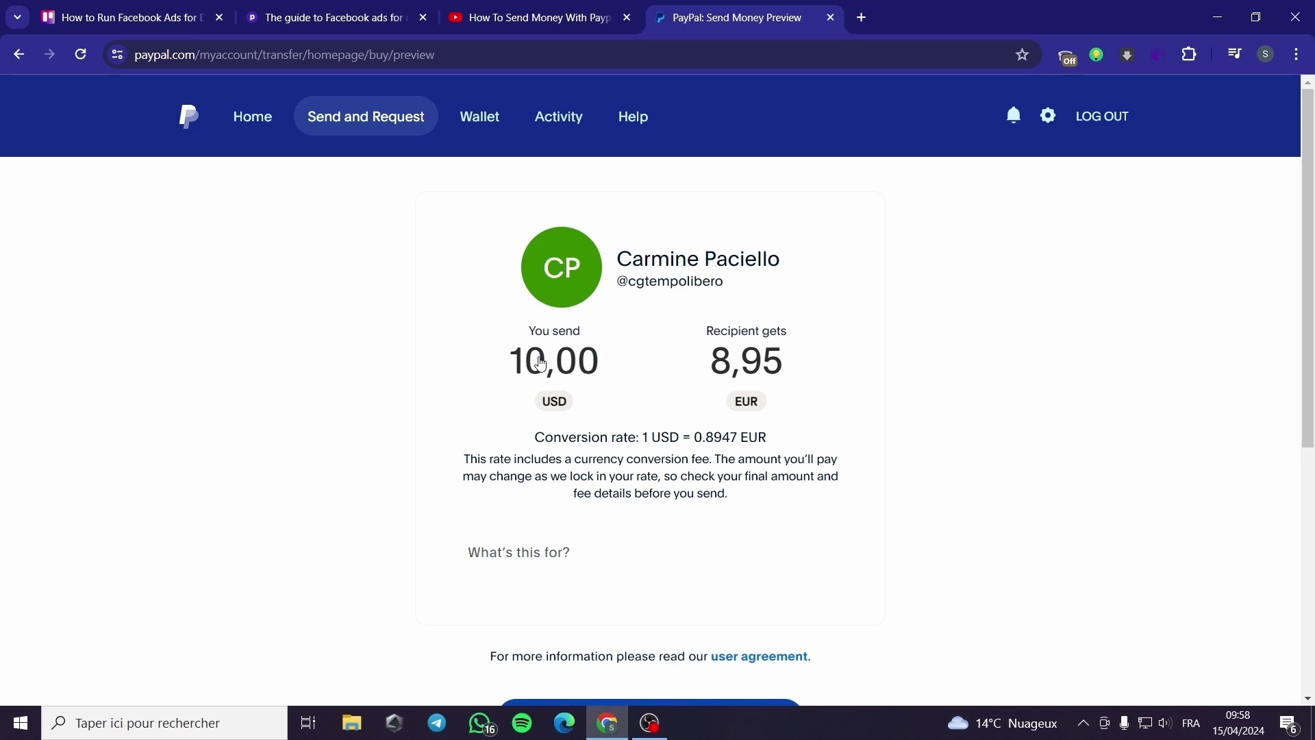
type("0")
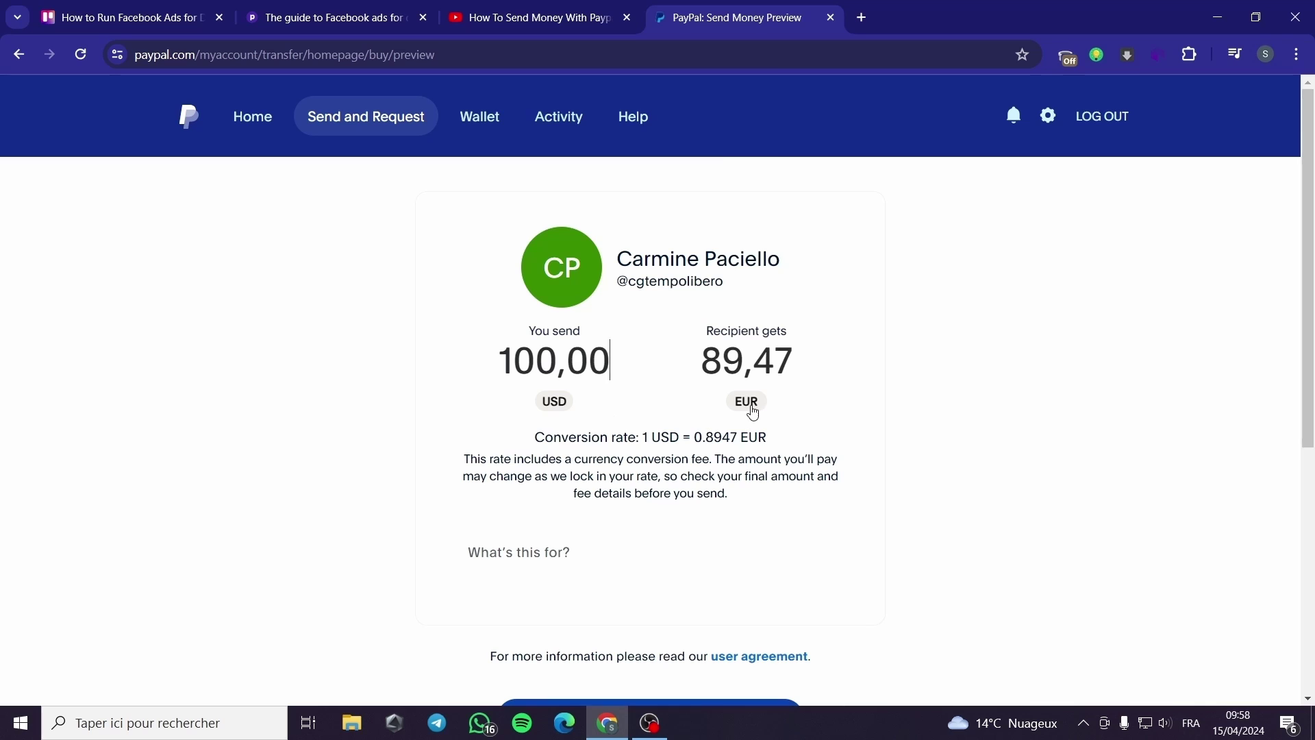
Step: Set the recipient's currency to GBP and the amount to send to 100,00 USD, and check the conversion rate and fee note
left_click(754, 412)
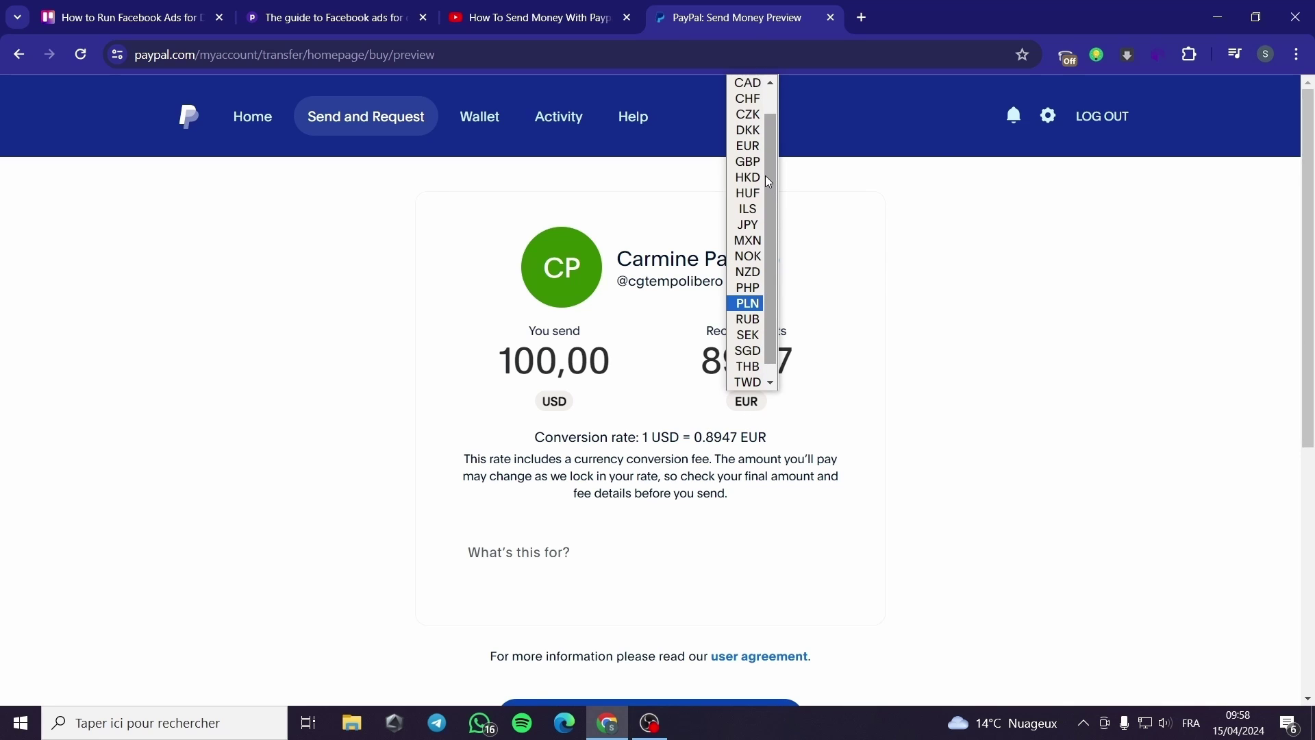
scroll(766, 175, "up", 1)
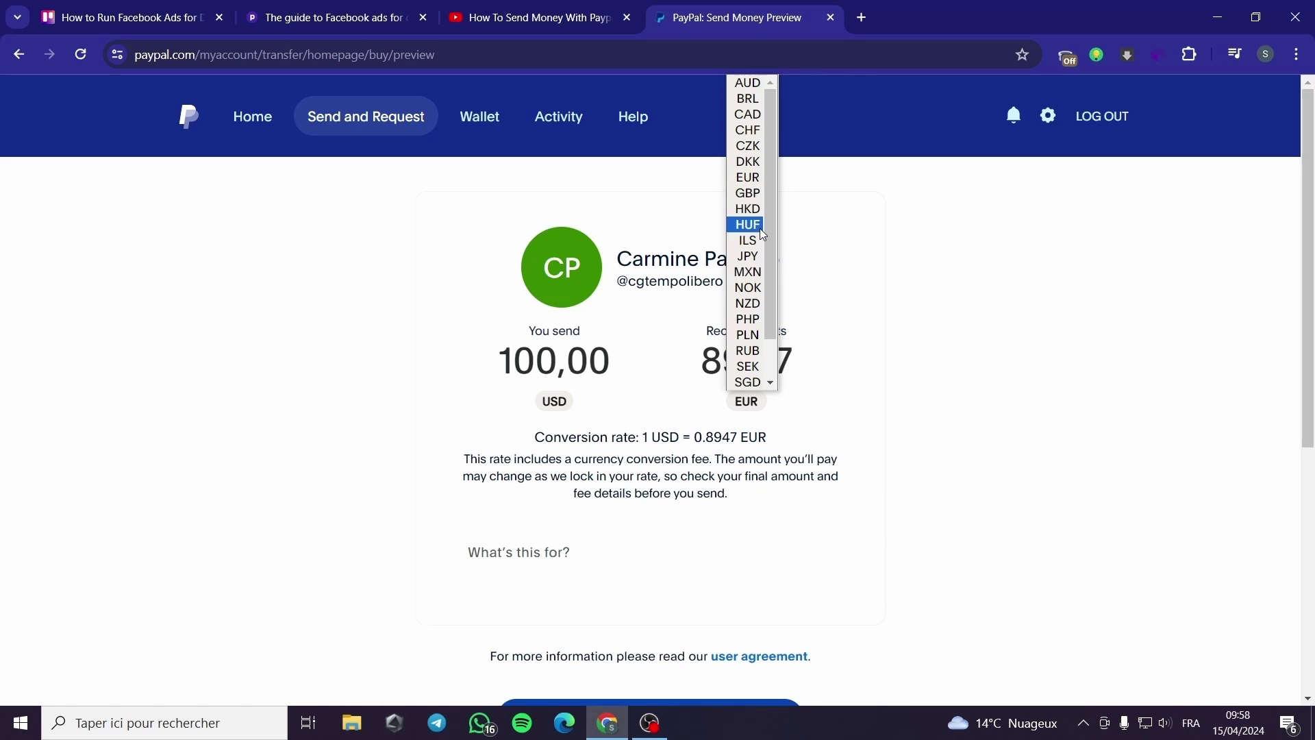
left_click(757, 198)
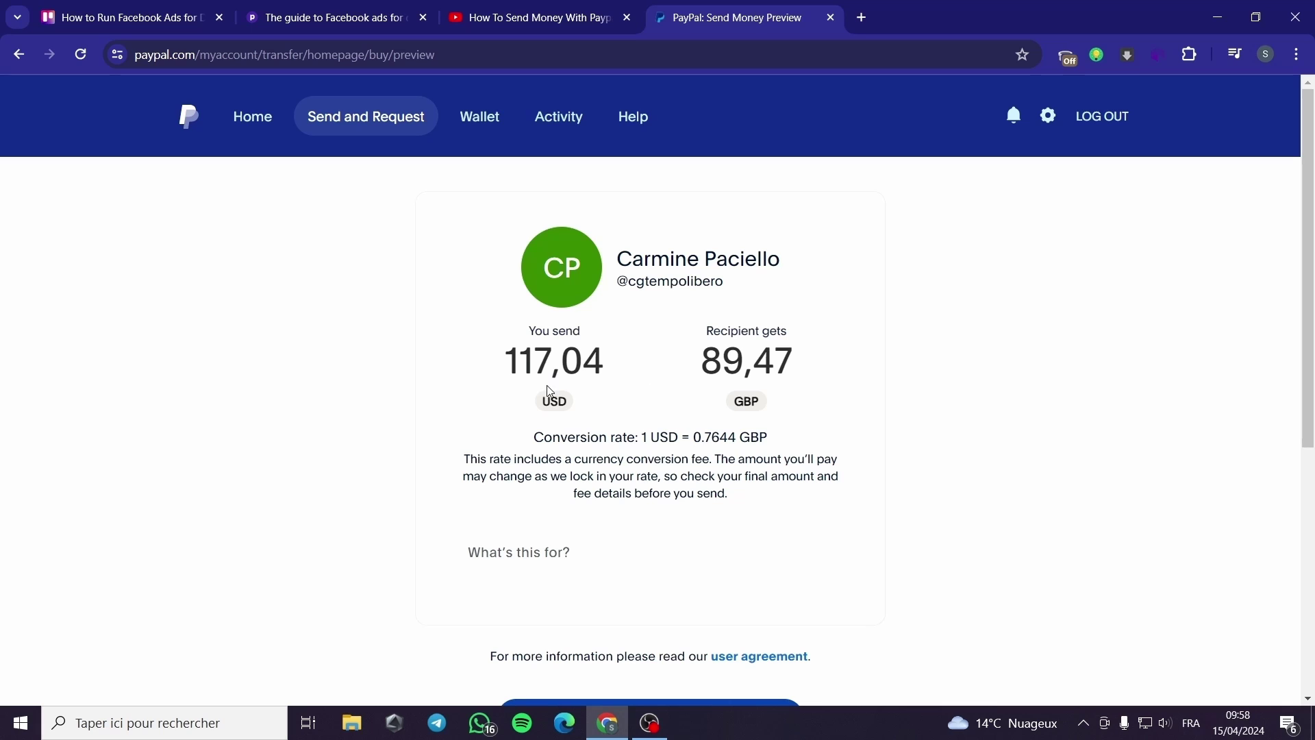
left_click_drag(504, 358, 613, 363)
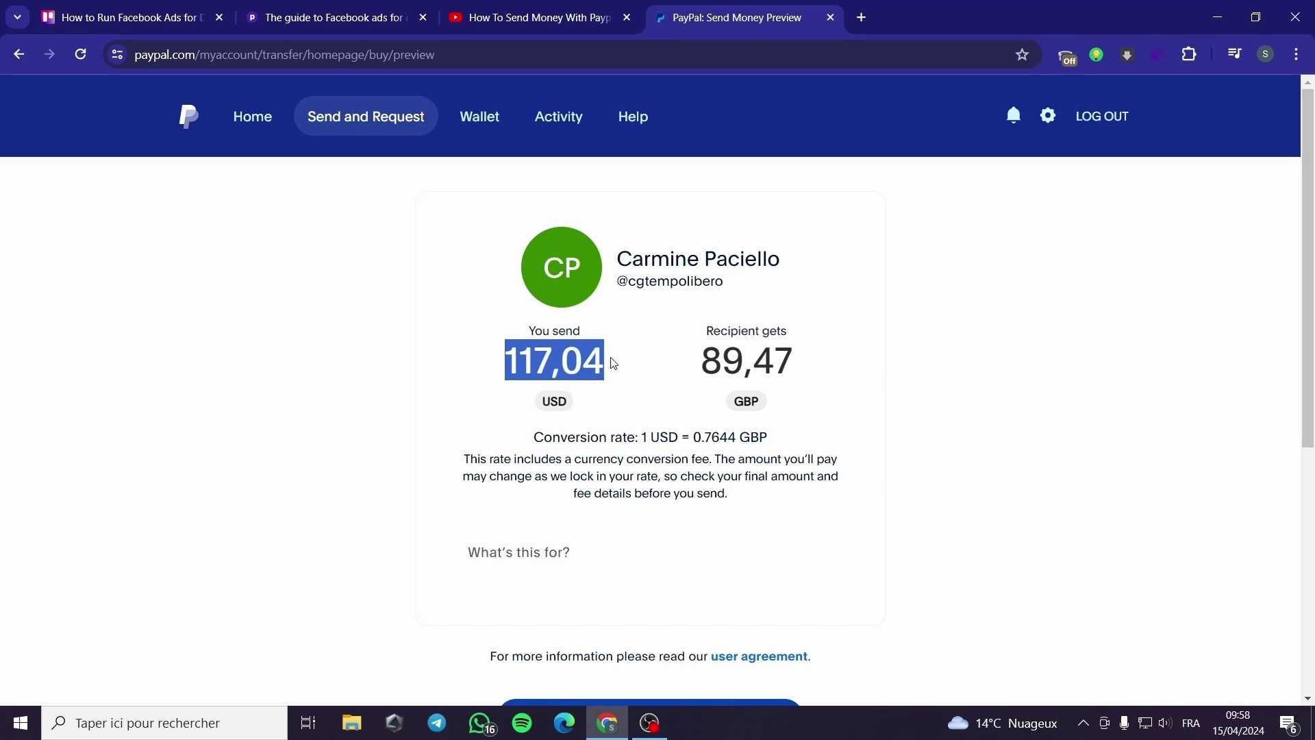
type("10000")
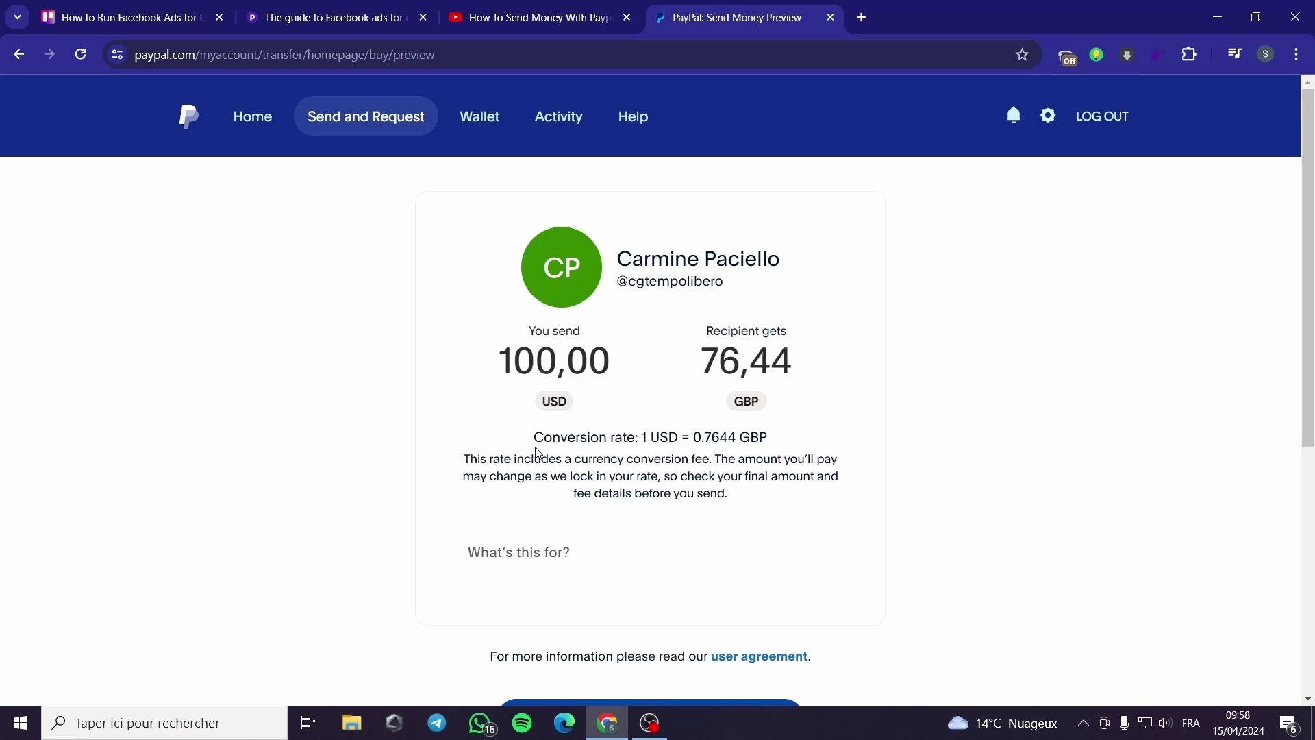
left_click_drag(537, 438, 778, 433)
left_click(778, 434)
left_click_drag(466, 466, 839, 495)
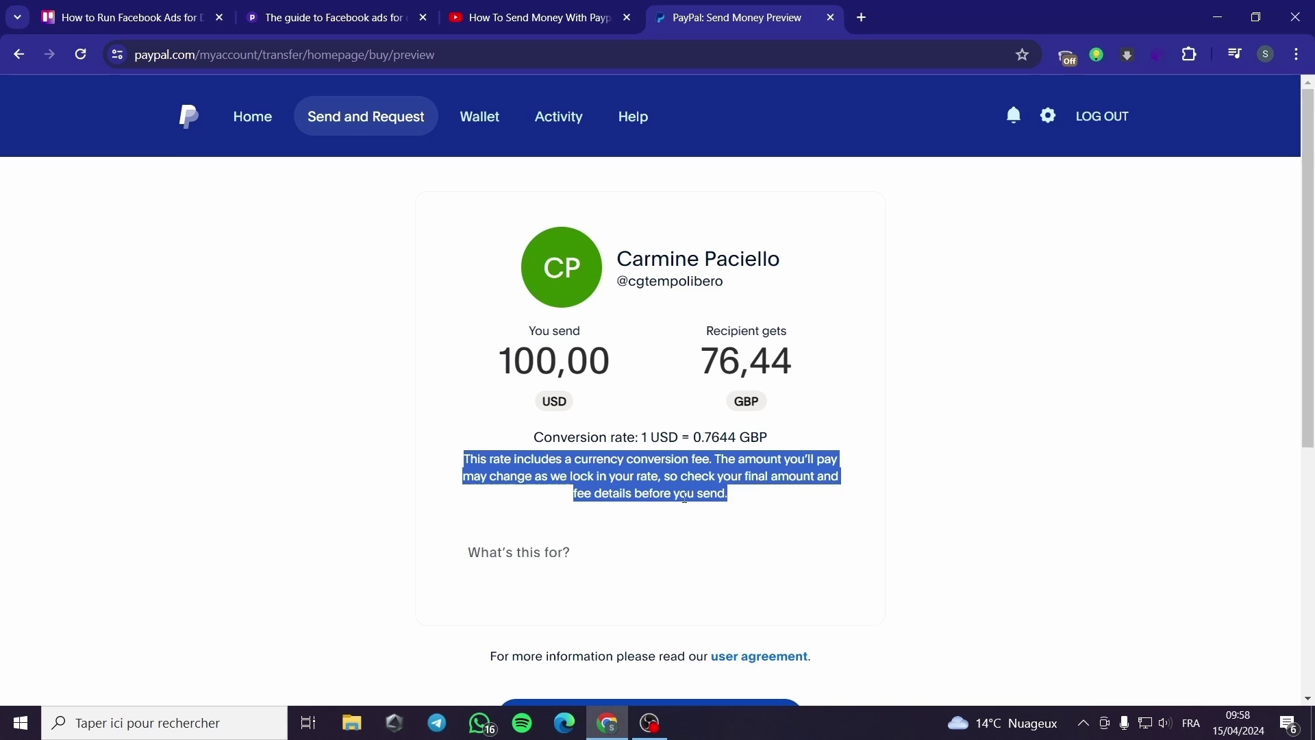
Step: Add the payment note "International Payment" and continue to the choice of payment method
left_click(536, 553)
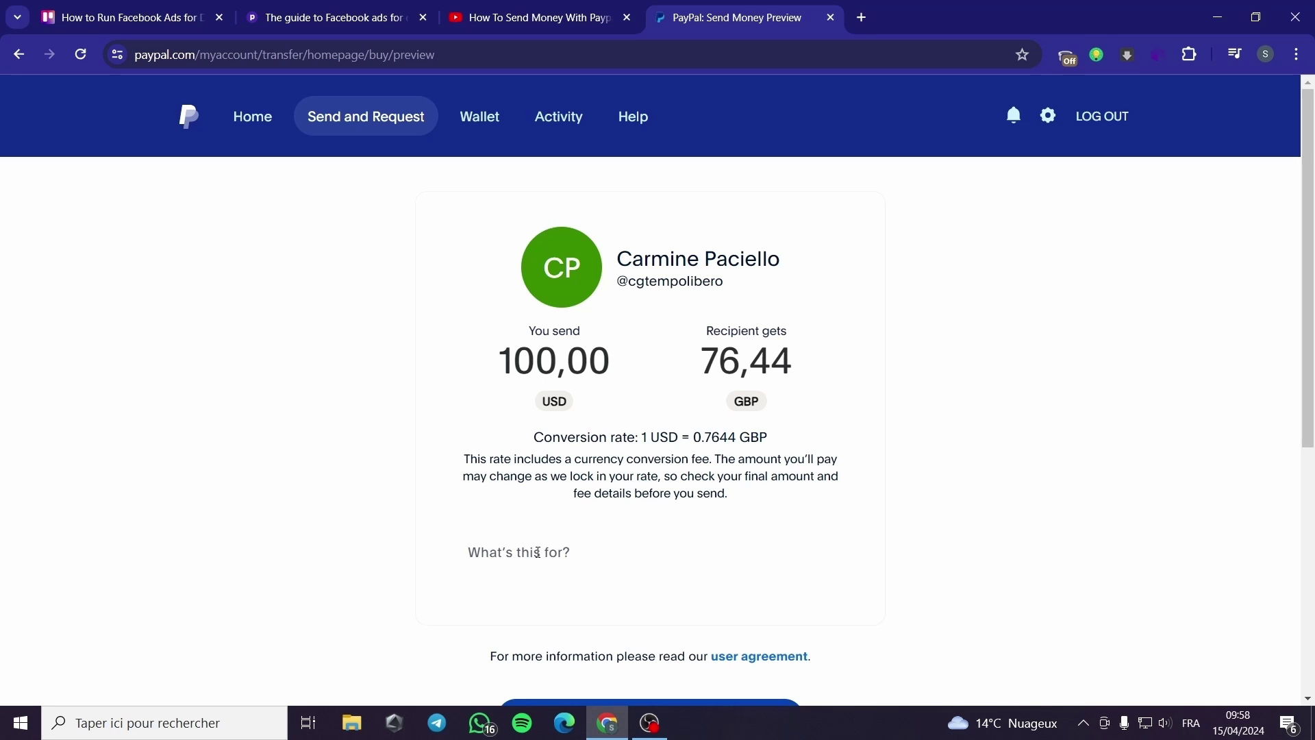
type("International Payment")
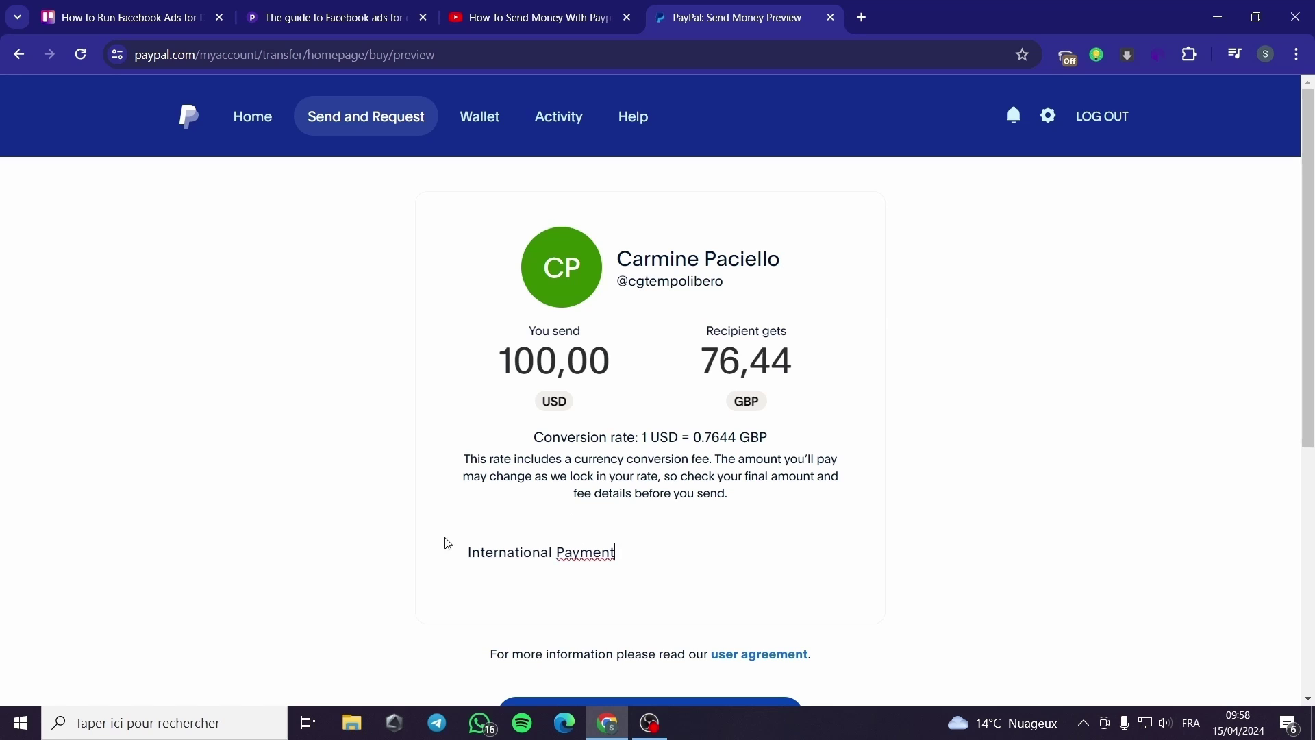
scroll(1025, 532, "down", 1)
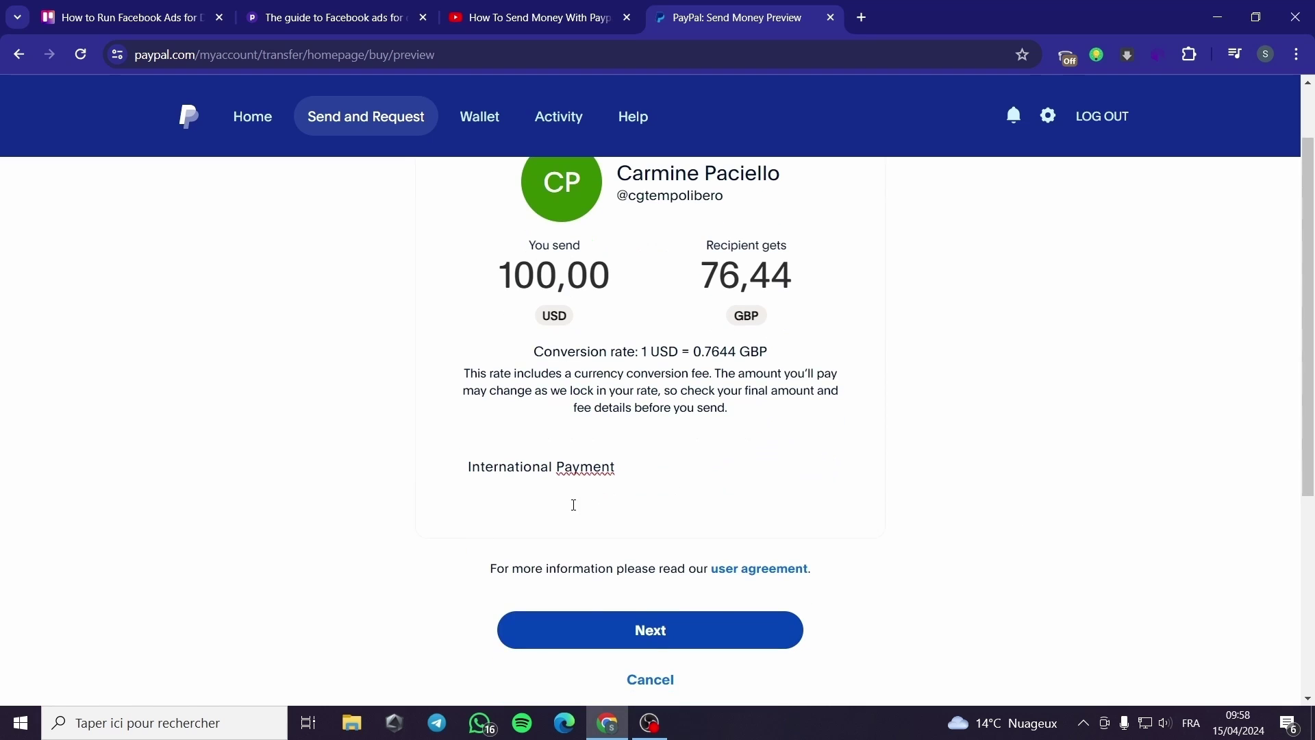
left_click(644, 632)
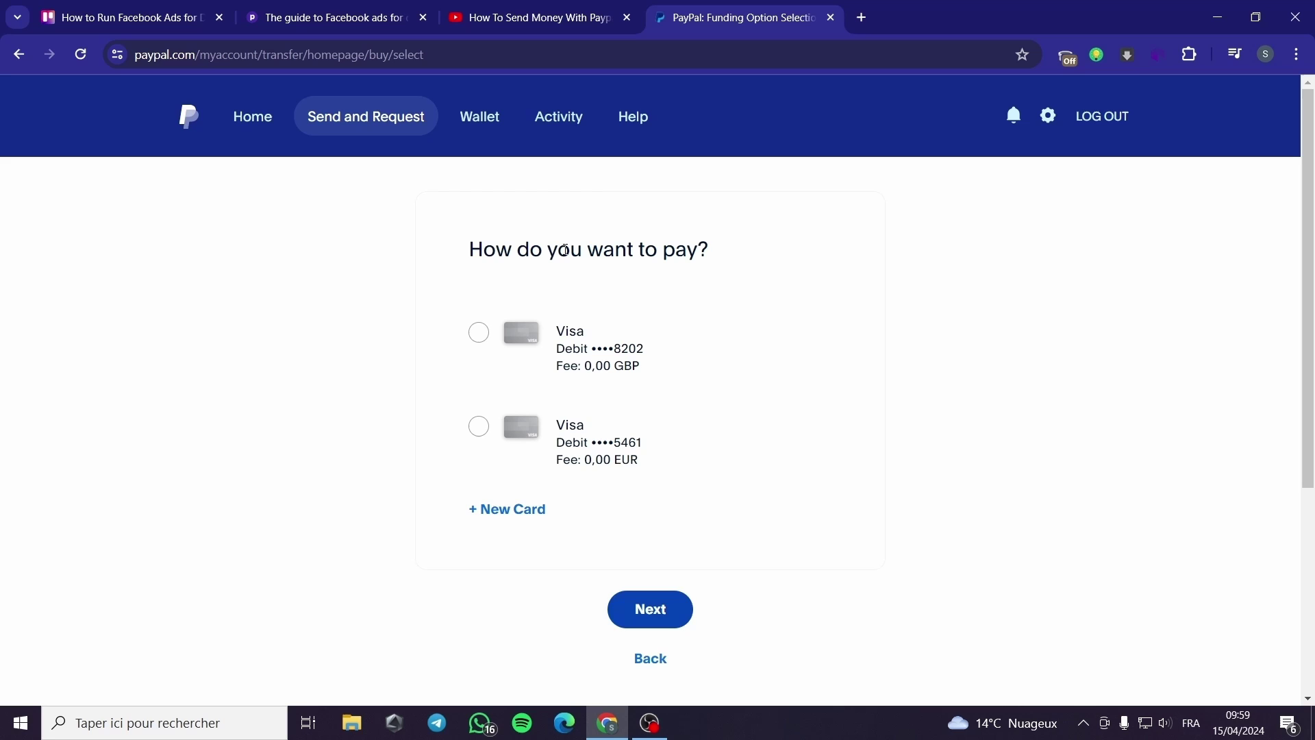
Step: Choose the second Visa debit card as the way to pay and continue to the payment preview
left_click(479, 334)
left_click(477, 483)
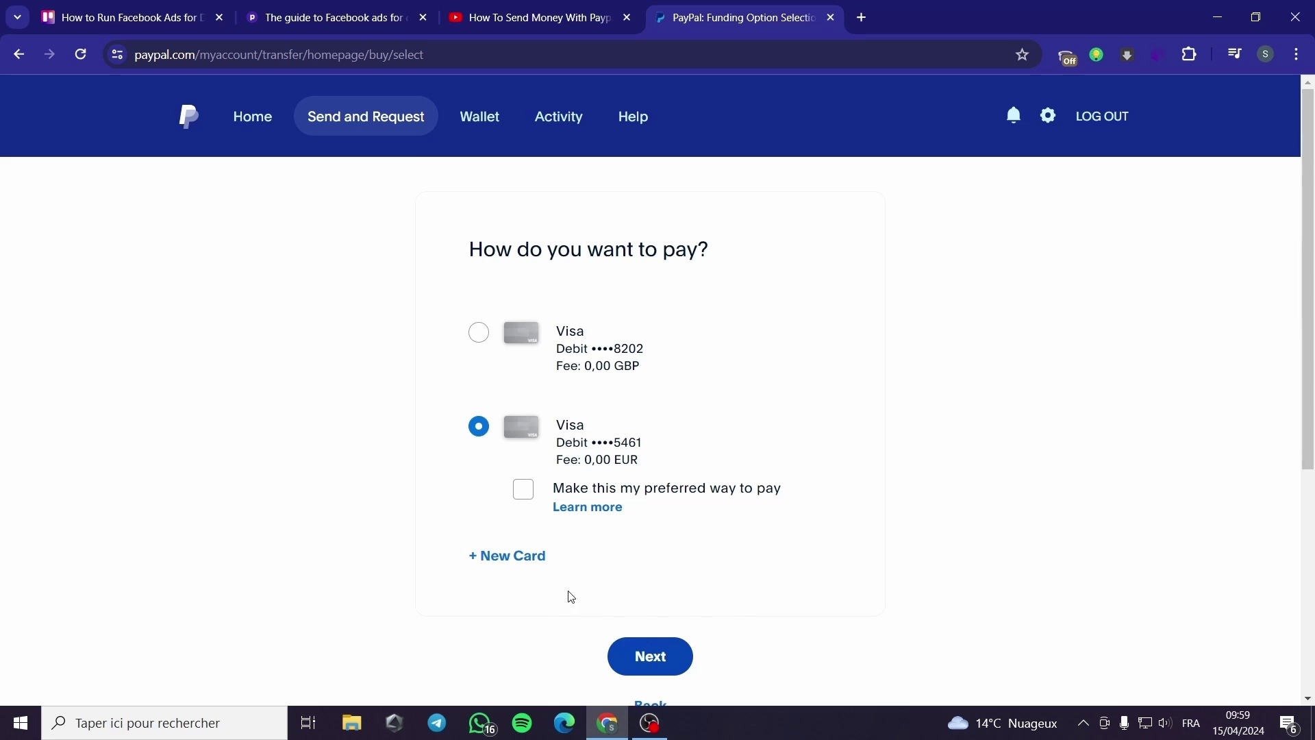
scroll(572, 597, "down", 1)
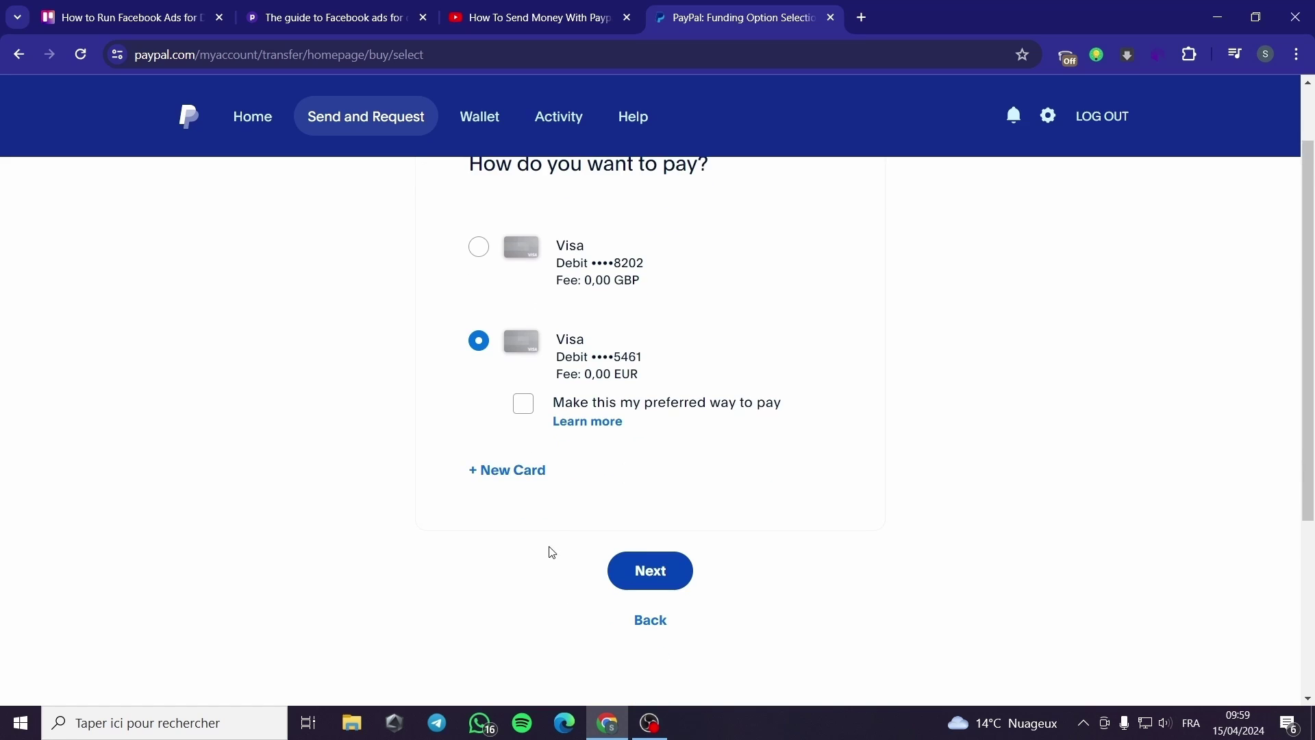
left_click(680, 579)
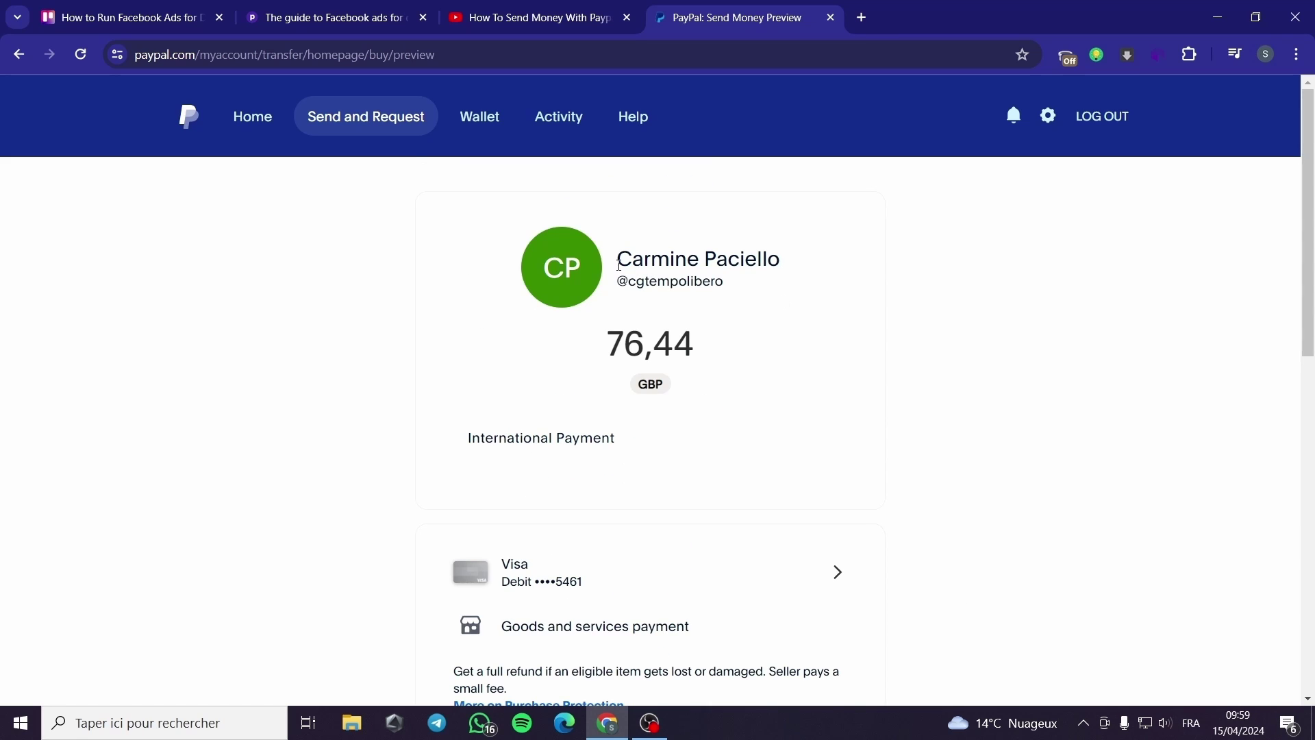
Step: Examine the payment preview, including the currency options, funding card, payment type, fees and total
left_click(660, 389)
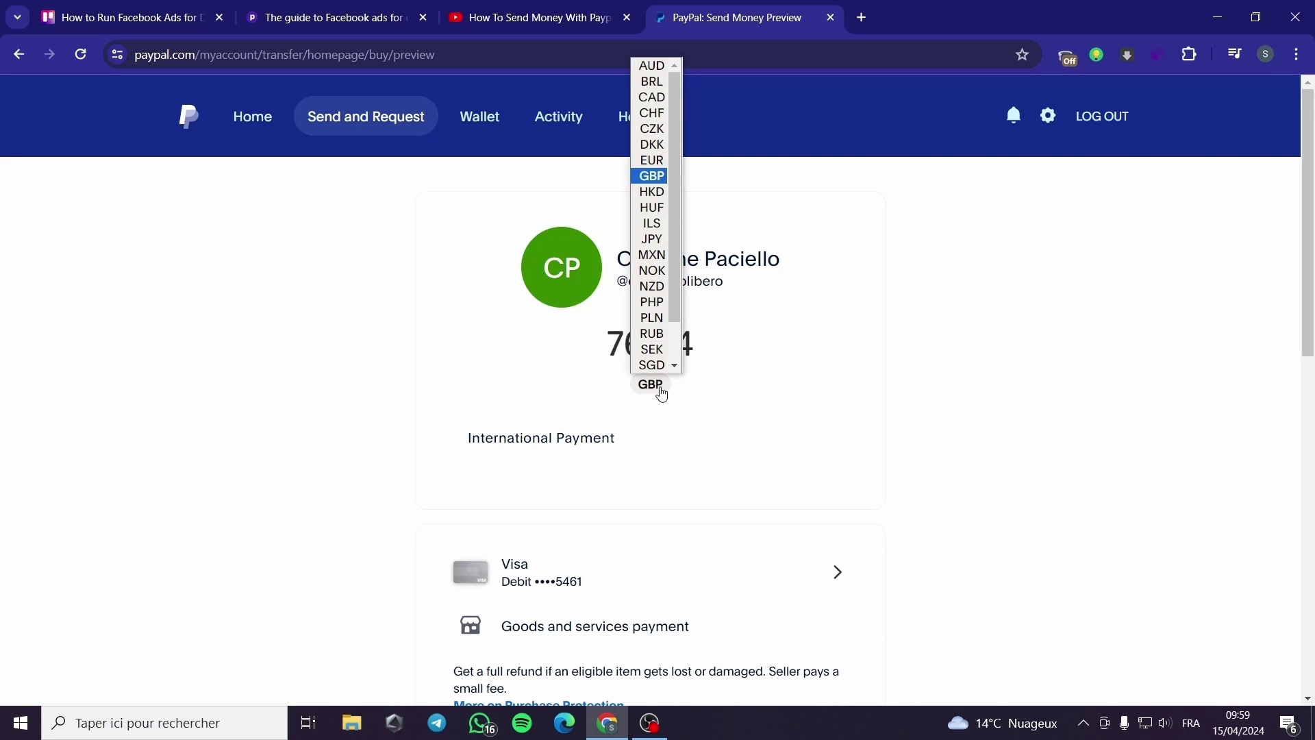
left_click(662, 393)
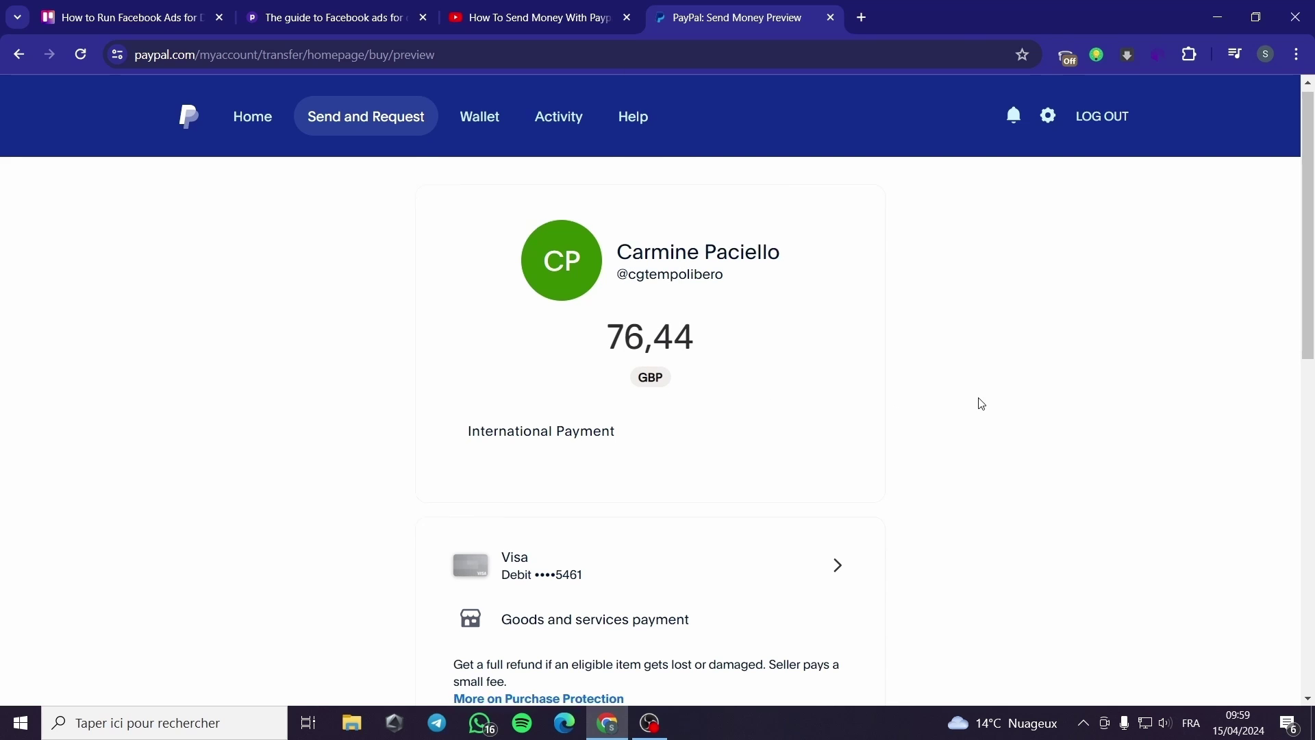
scroll(734, 359, "down", 2)
scroll(733, 358, "up", 1)
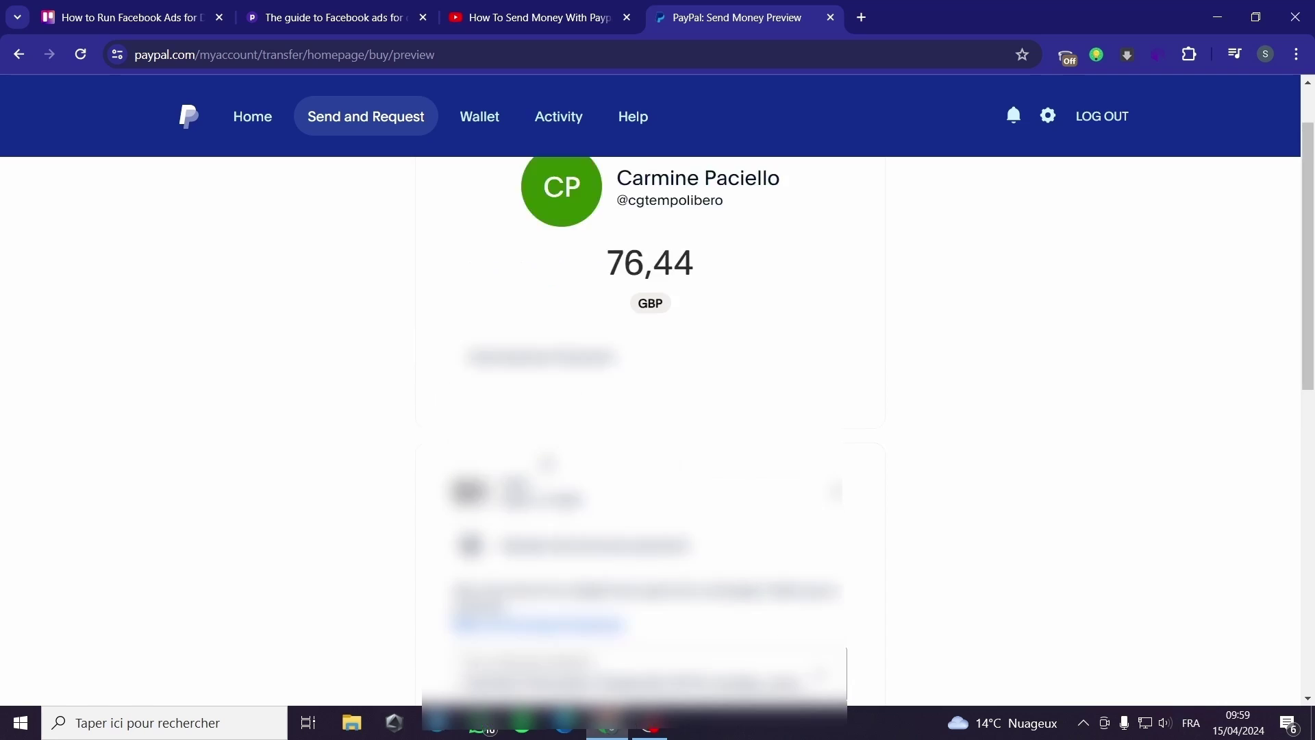
scroll(651, 383, "down", 8)
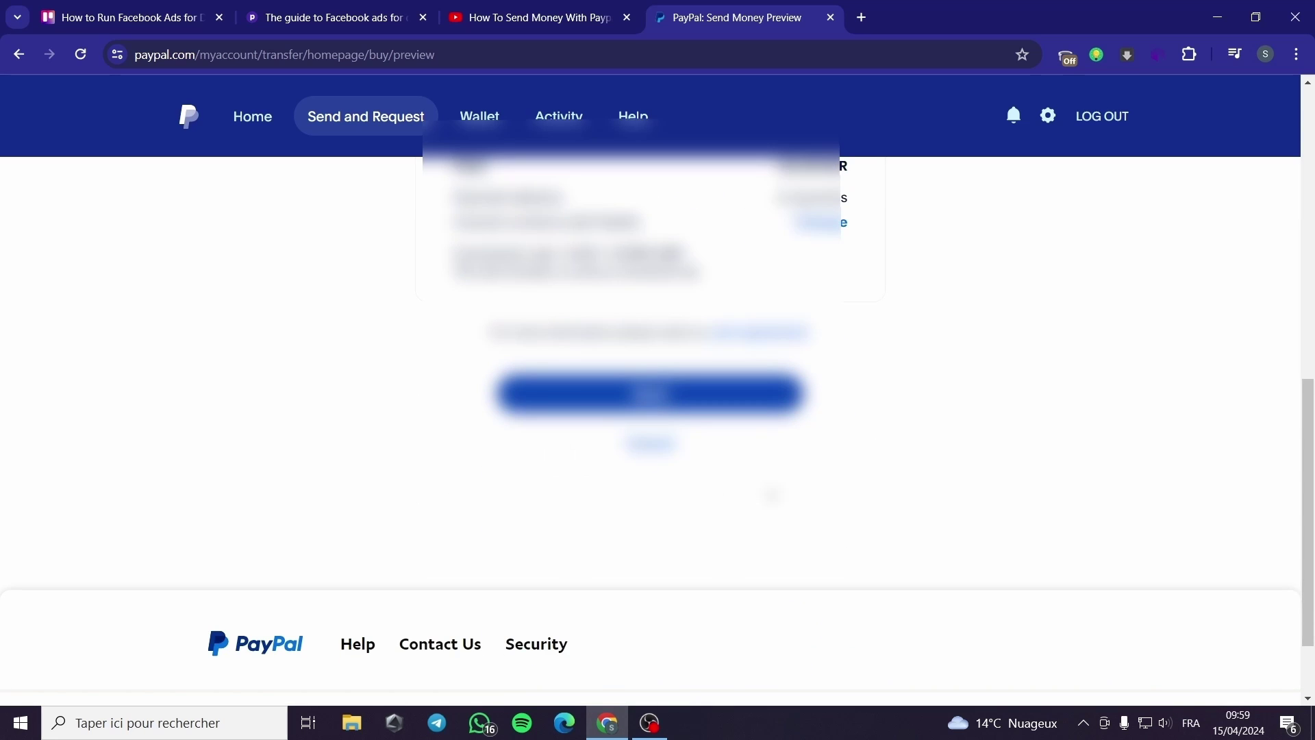
scroll(772, 493, "up", 1)
scroll(765, 483, "up", 1)
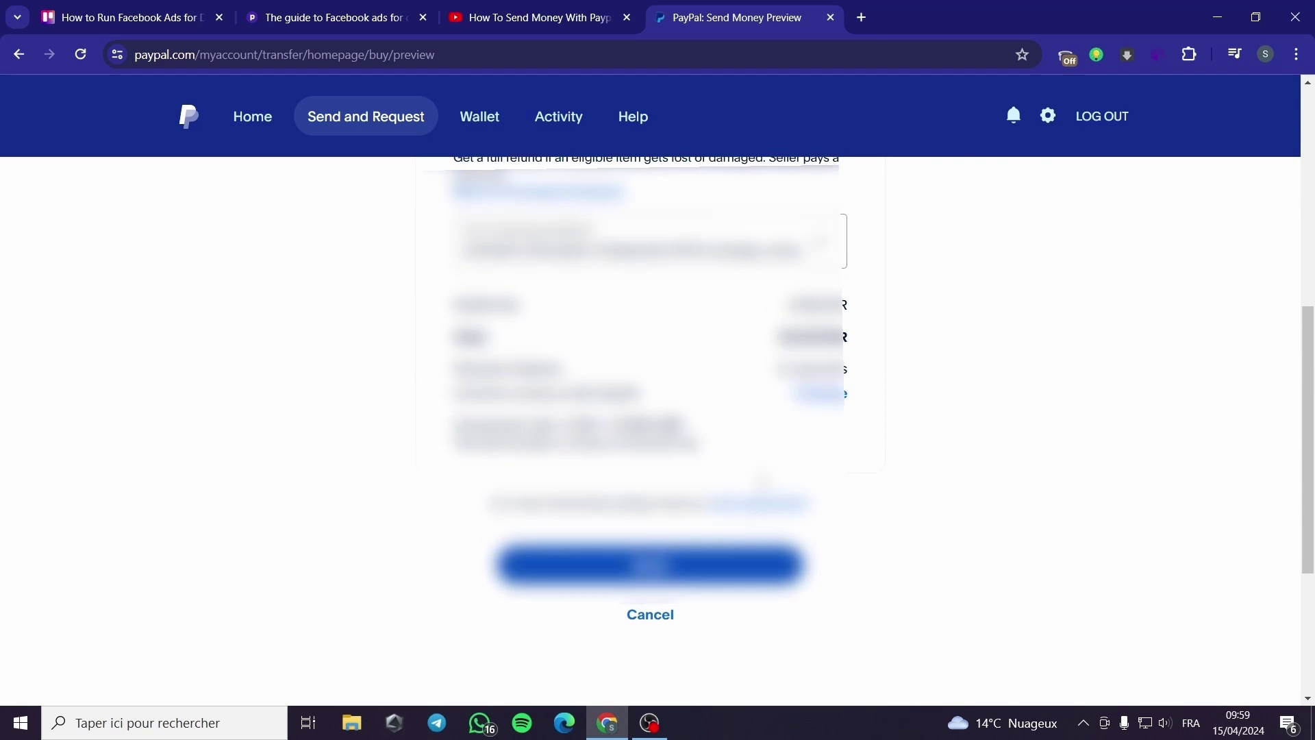
scroll(763, 475, "up", 6)
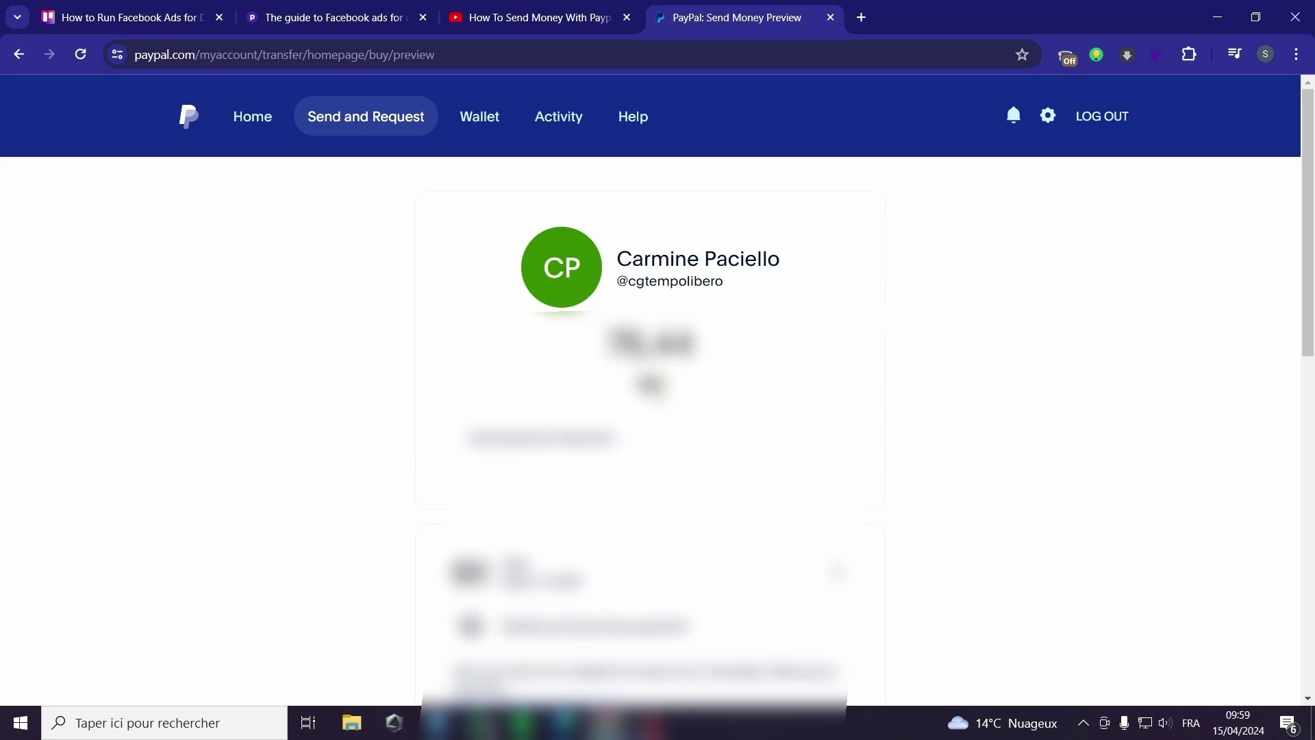
scroll(981, 437, "down", 2)
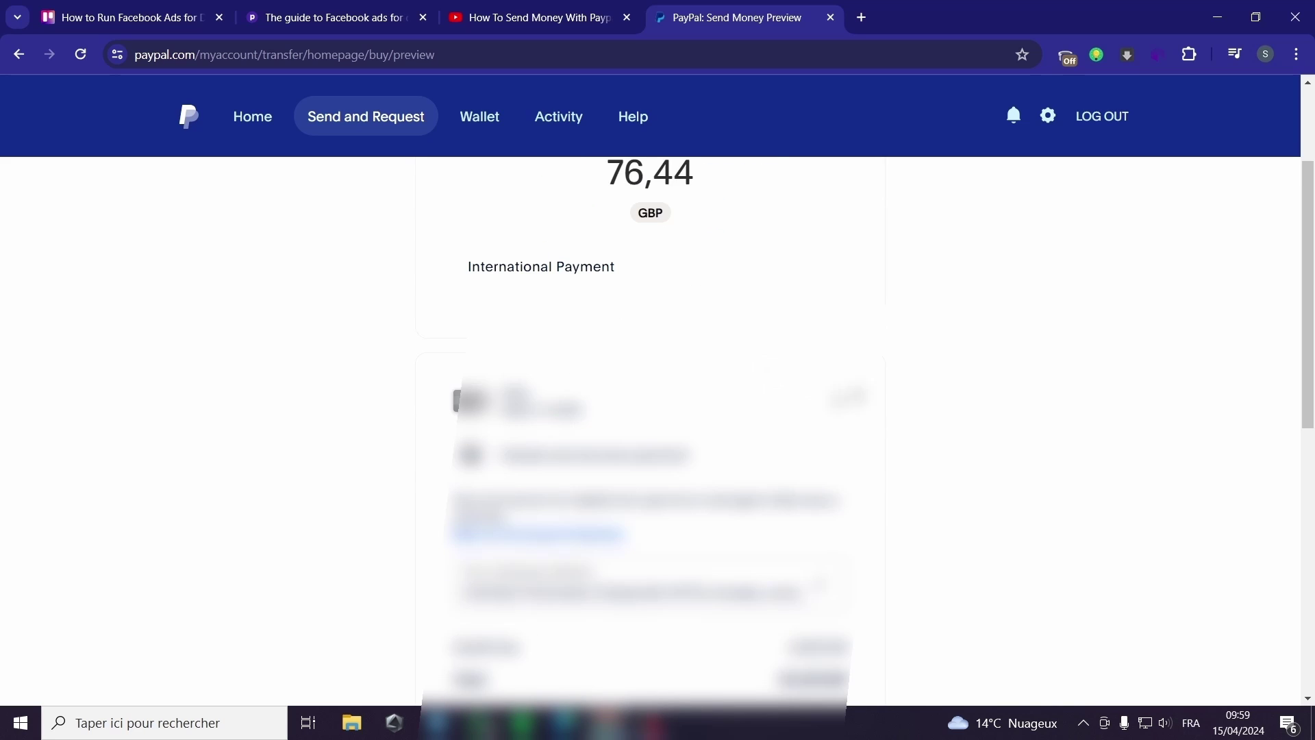
Step: Set the sending currency of the payment to EUR and continue with the updated amounts
scroll(981, 437, "down", 1)
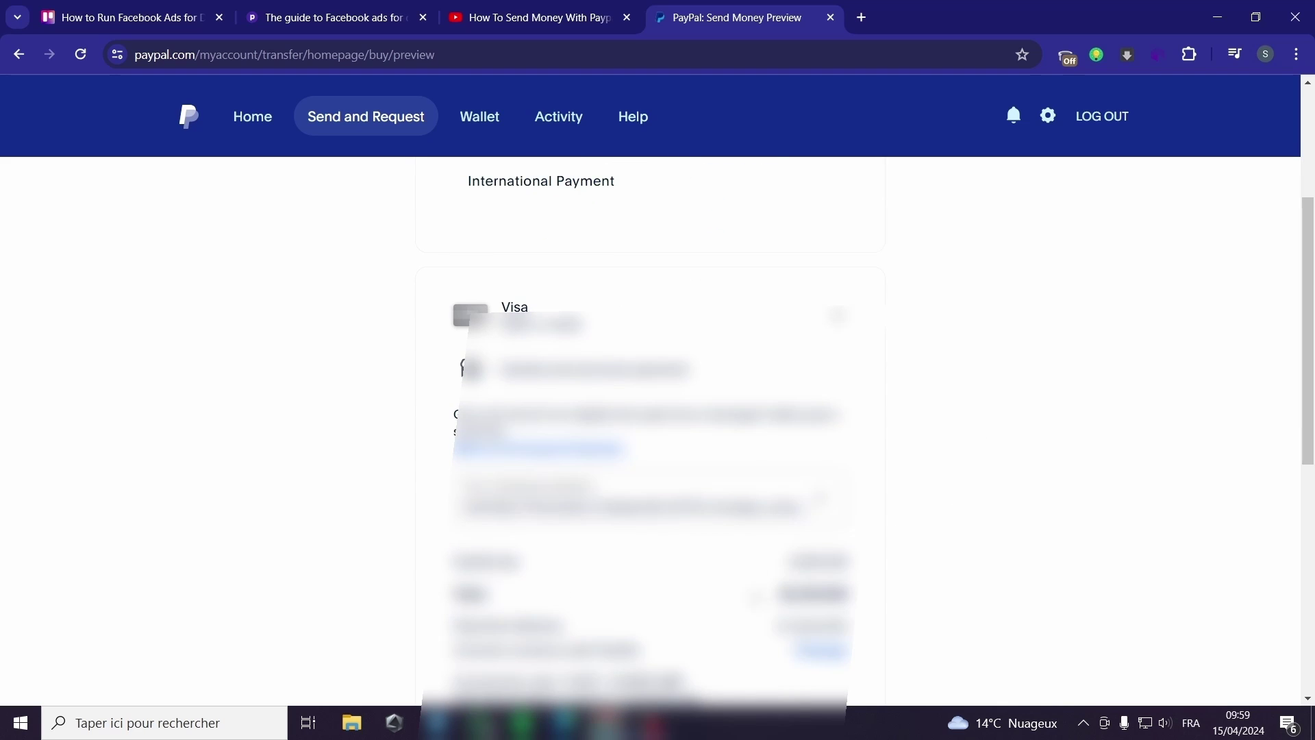
scroll(857, 601, "down", 1)
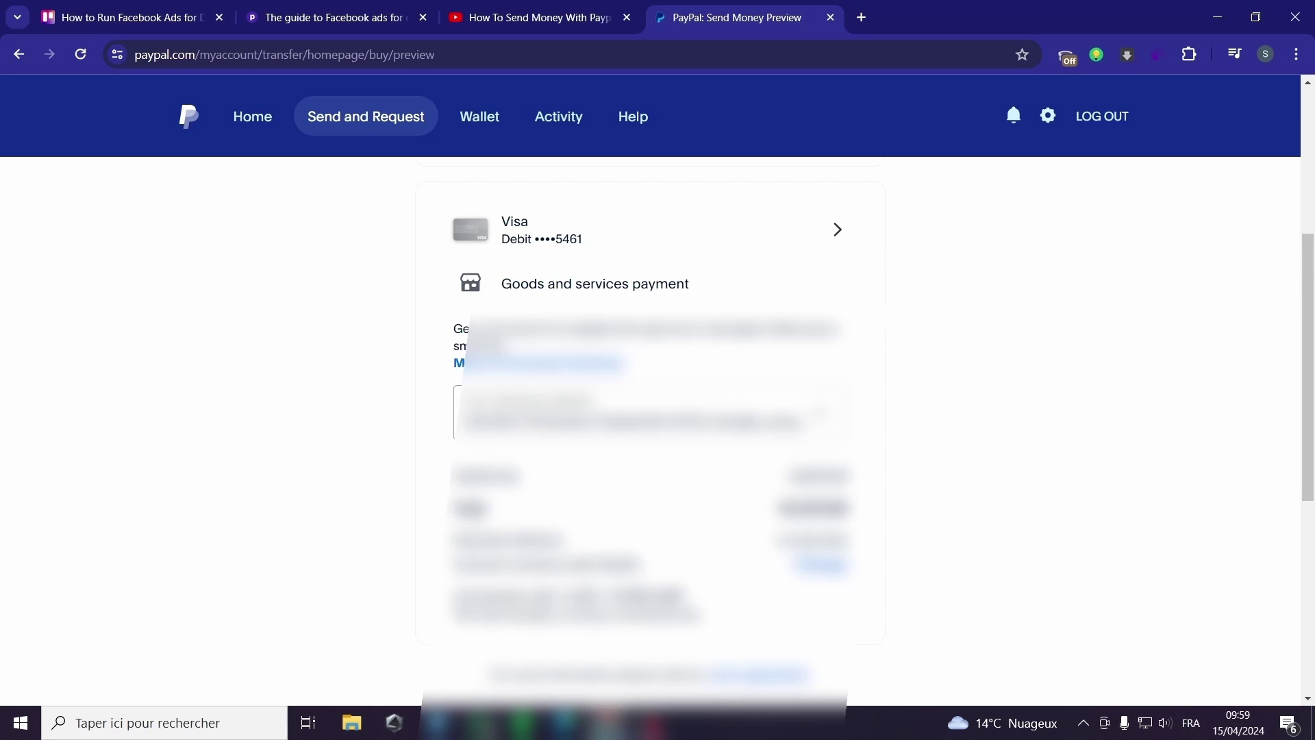
scroll(473, 518, "up", 5)
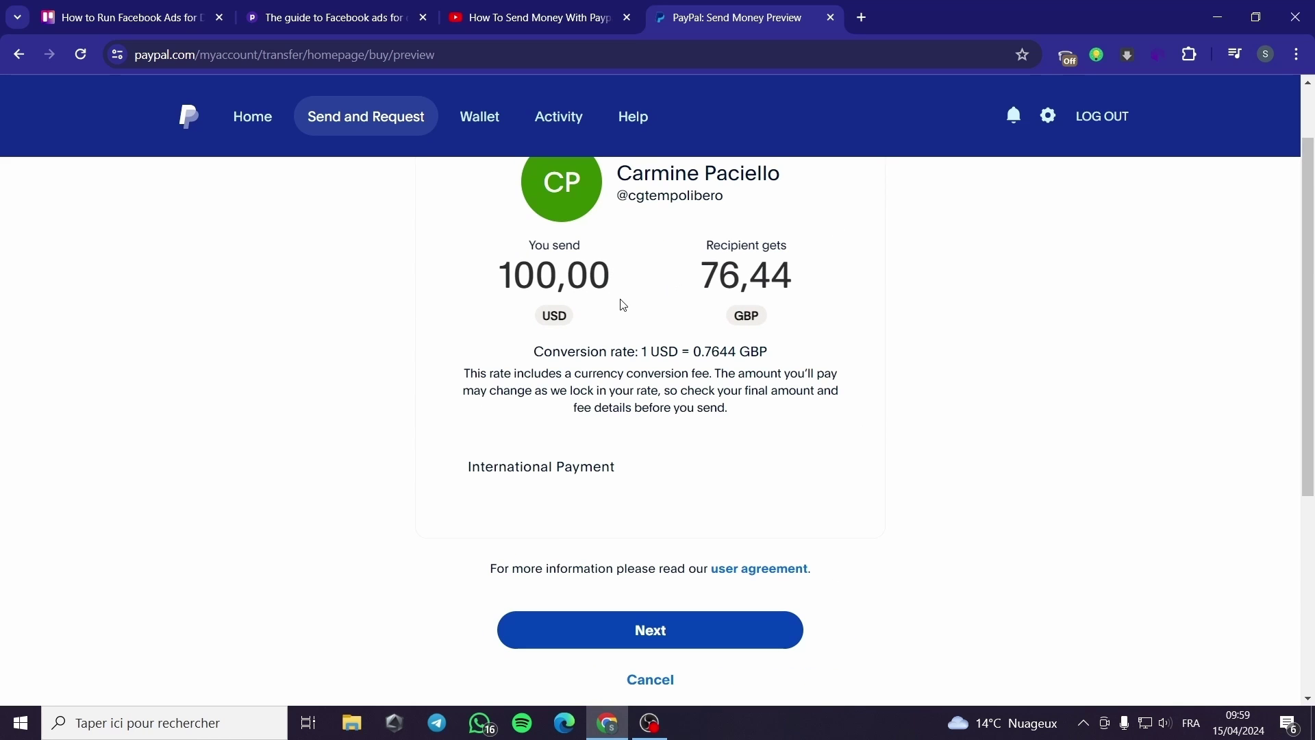
left_click(558, 315)
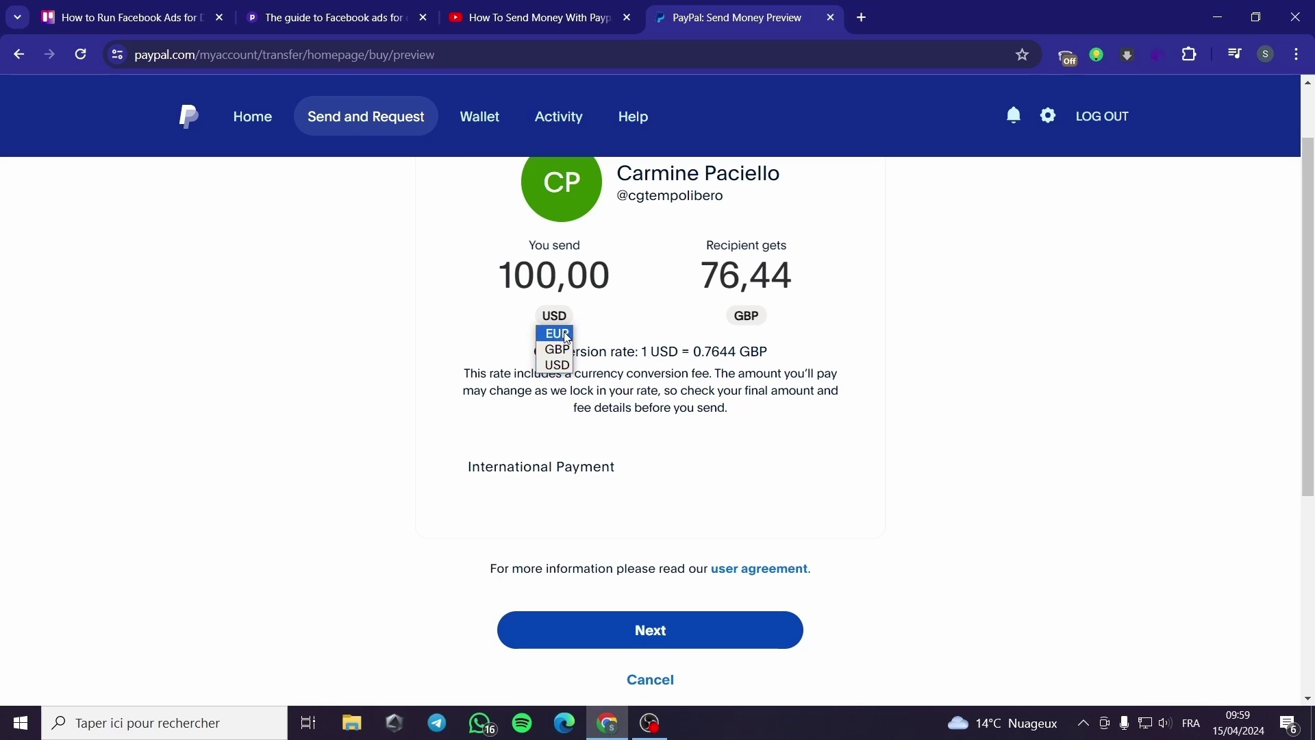
left_click(555, 334)
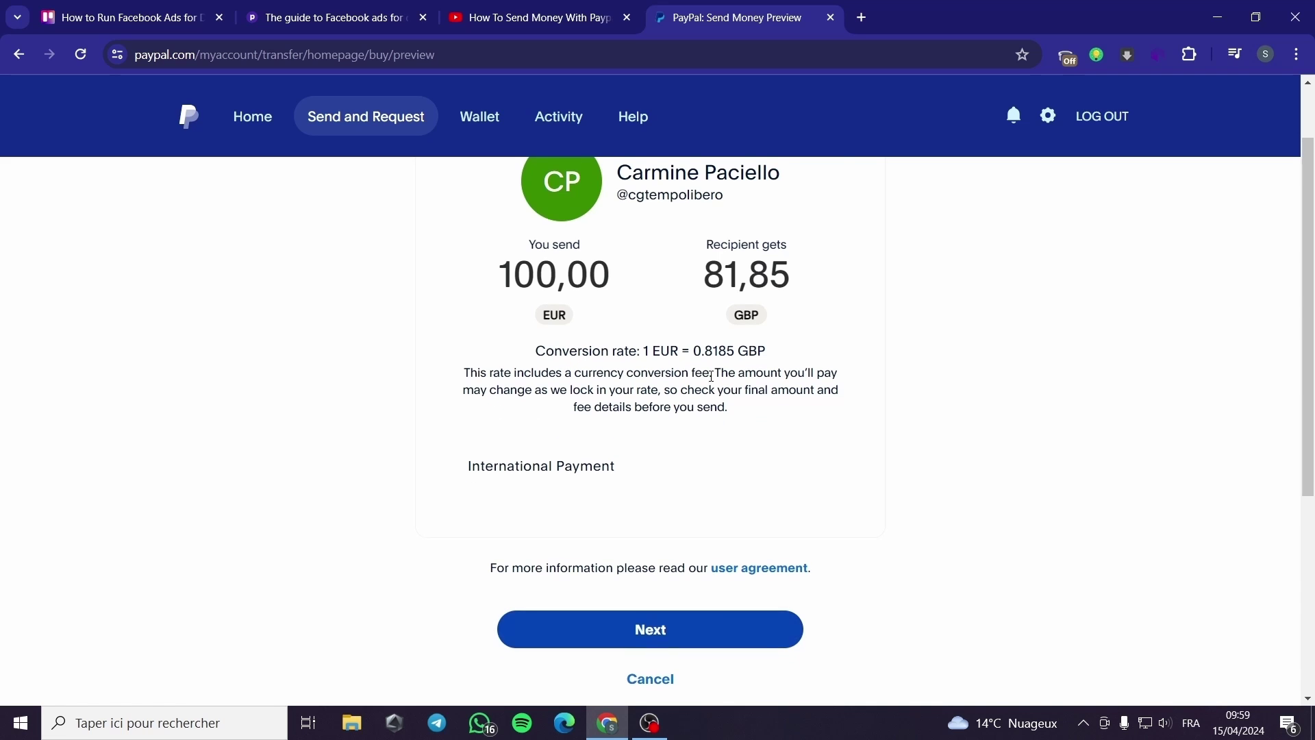
scroll(928, 421, "down", 5)
scroll(928, 421, "up", 5)
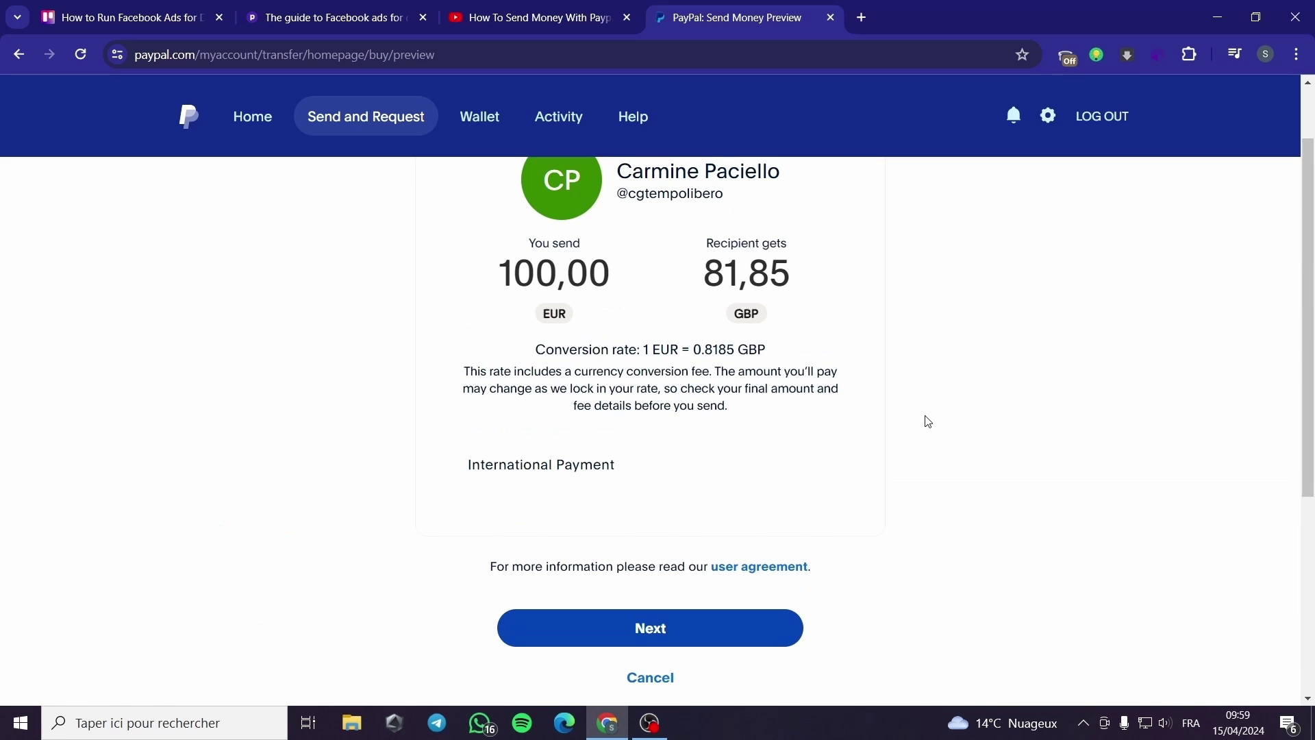
left_click(692, 626)
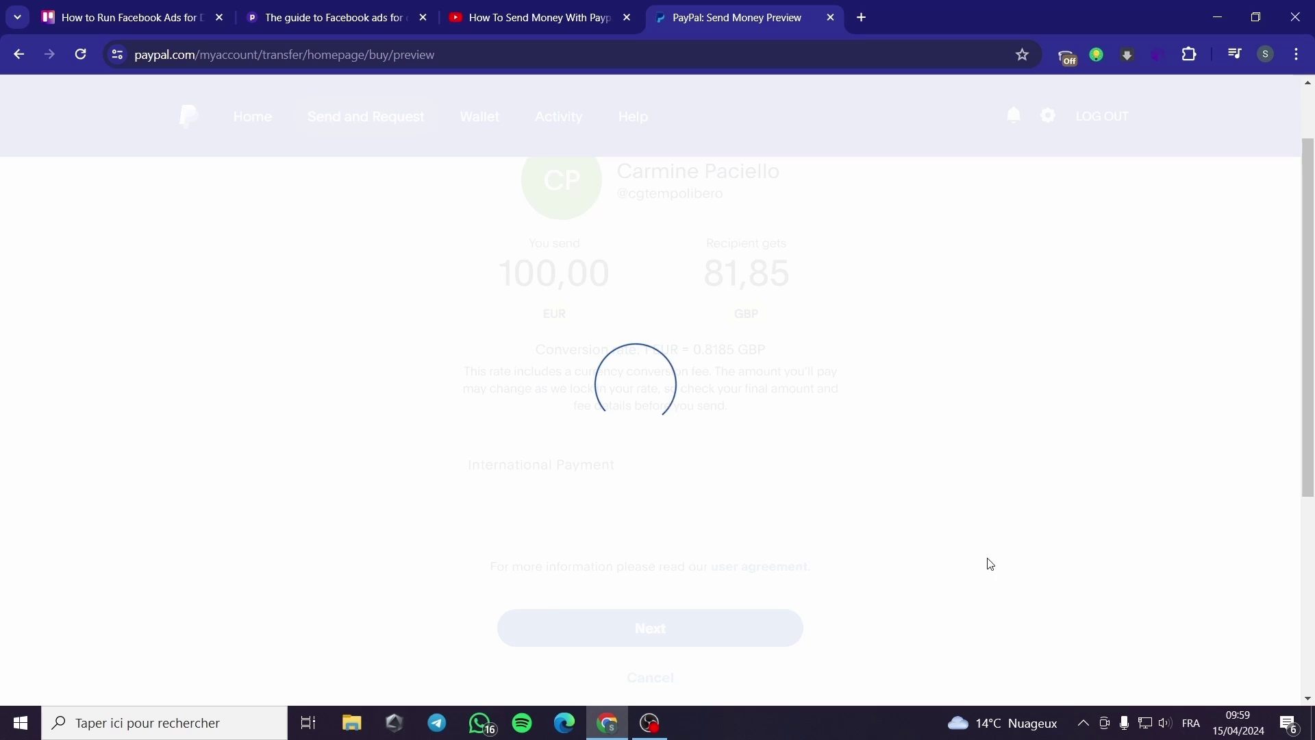
Step: Check the total in the payment preview and try to send the payment
left_click_drag(774, 592, 860, 602)
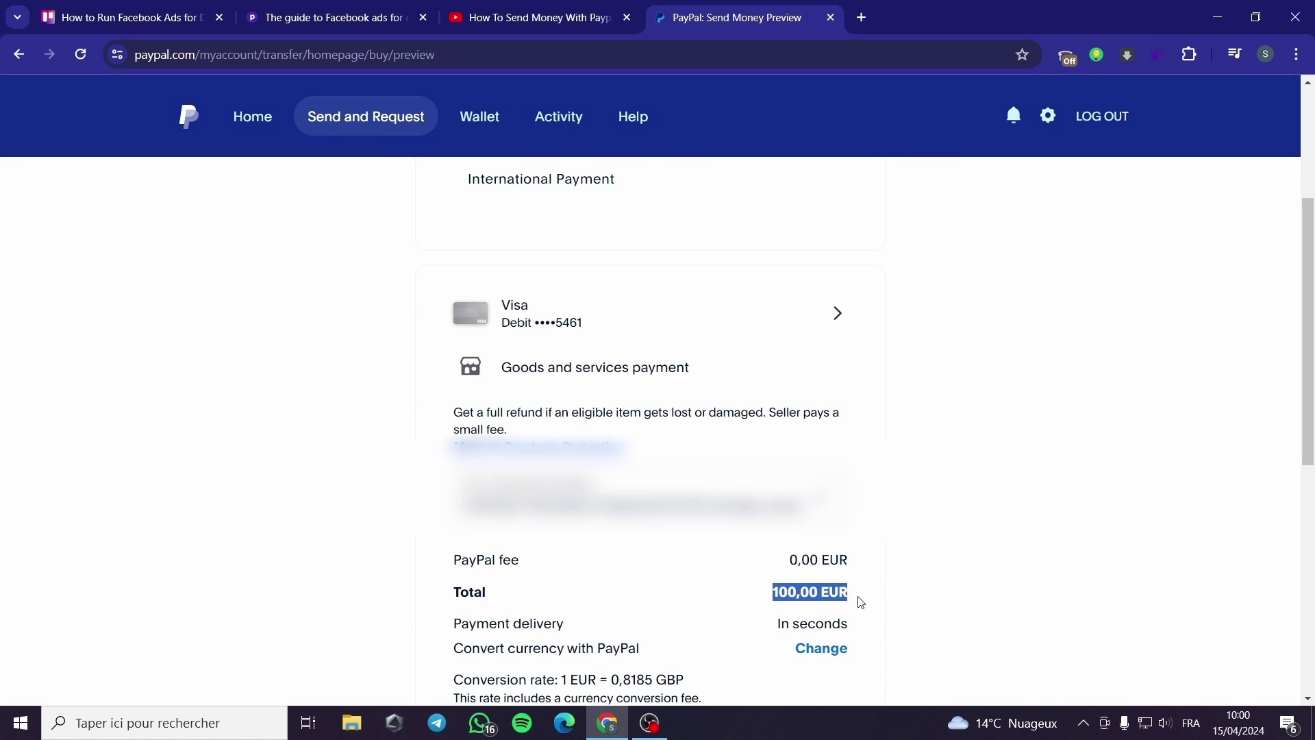
left_click(861, 602)
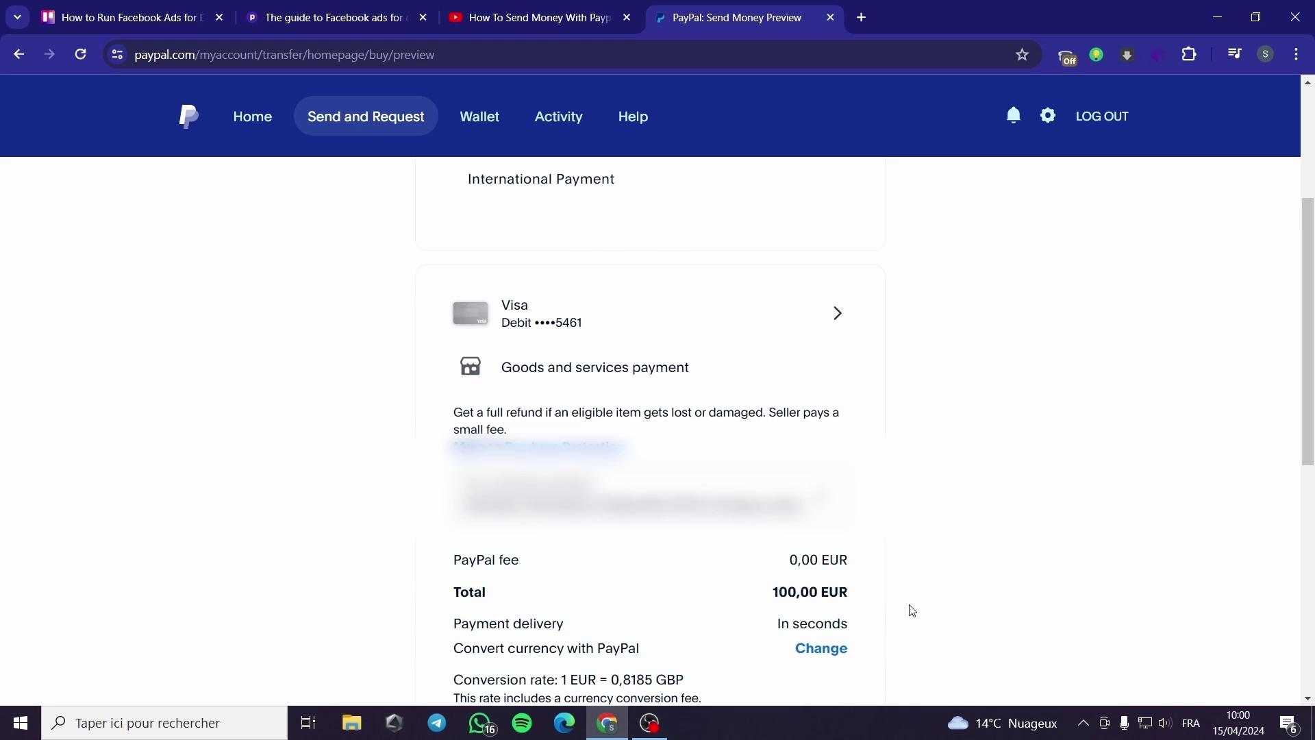
scroll(945, 609, "down", 2)
scroll(699, 651, "down", 1)
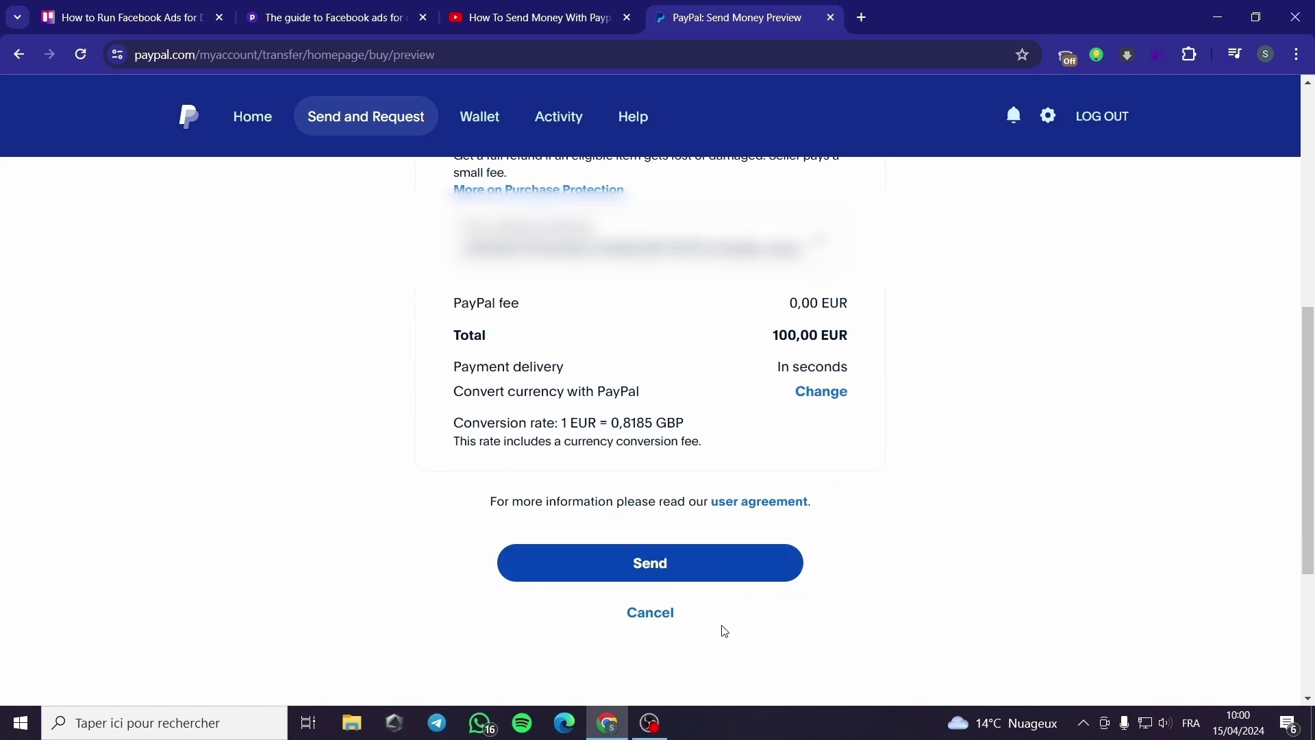
left_click(603, 563)
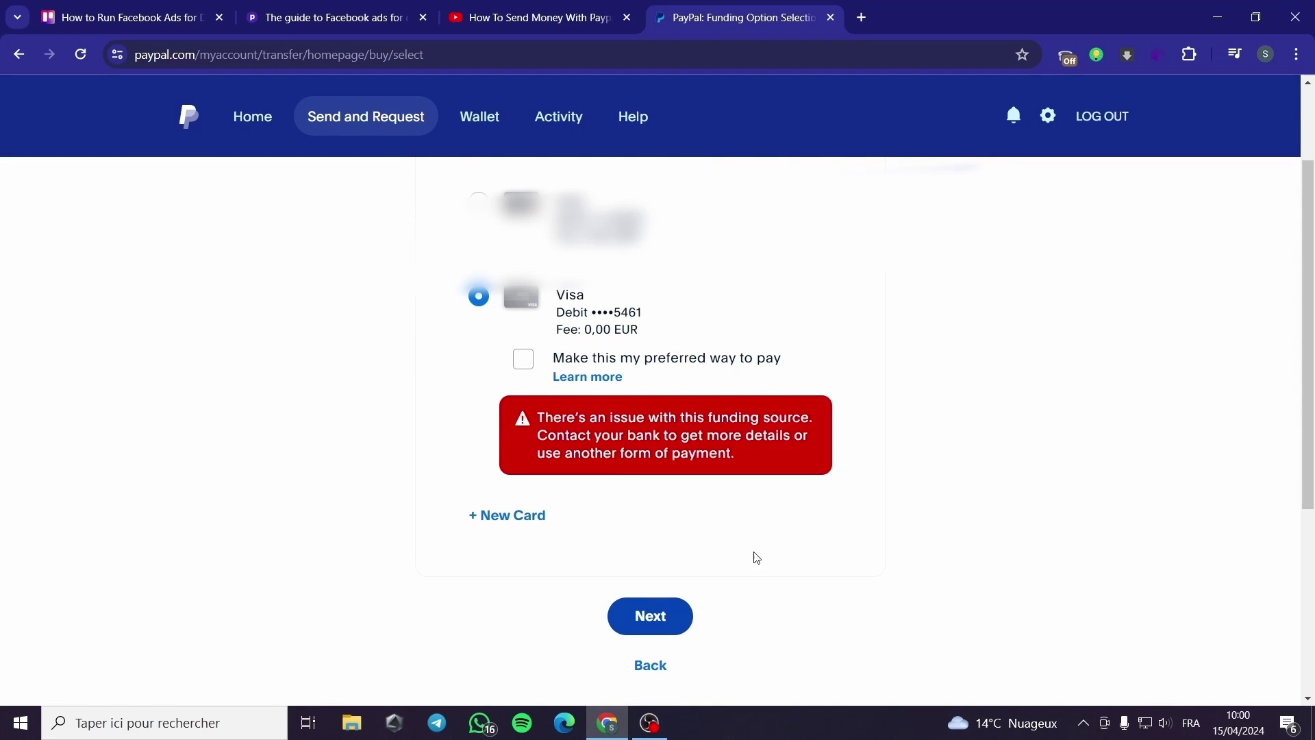
Step: Choose the first Visa debit card as the way to pay and continue to the payment preview
scroll(1086, 487, "up", 1)
scroll(1082, 488, "up", 1)
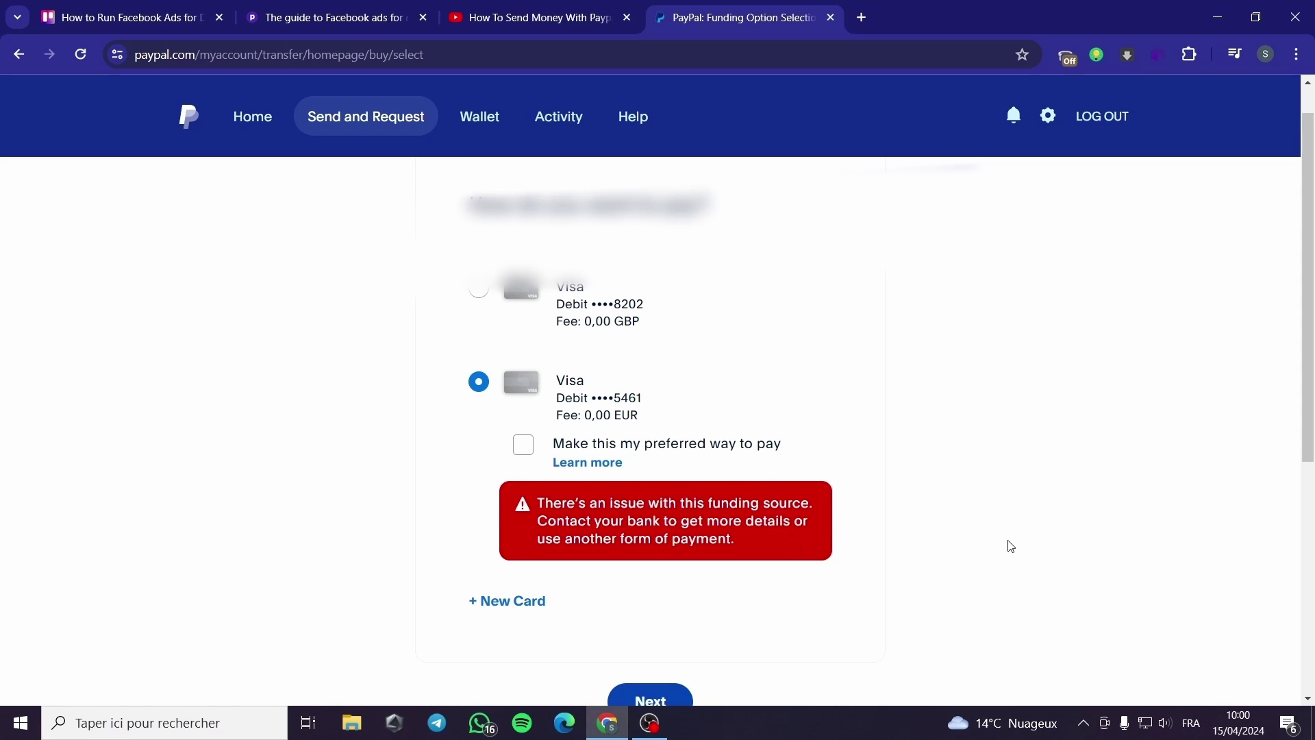
scroll(986, 528, "up", 1)
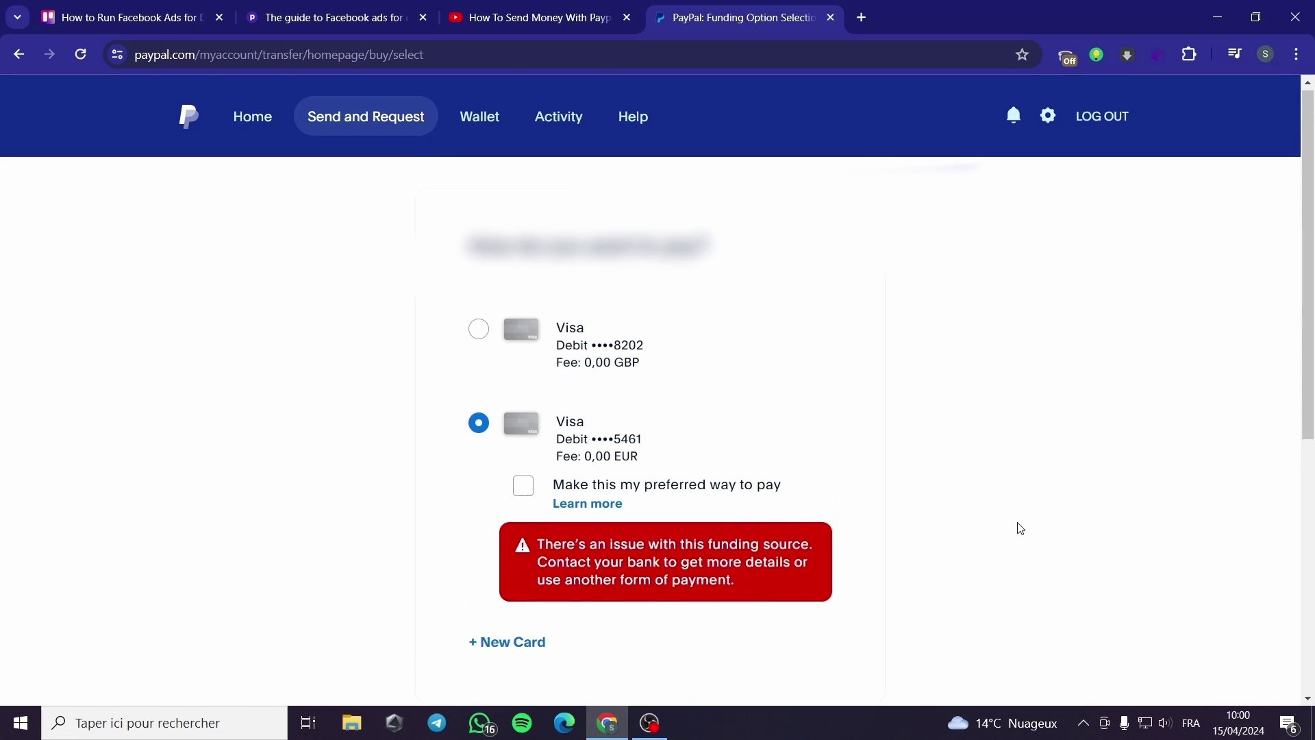
scroll(291, 552, "down", 4)
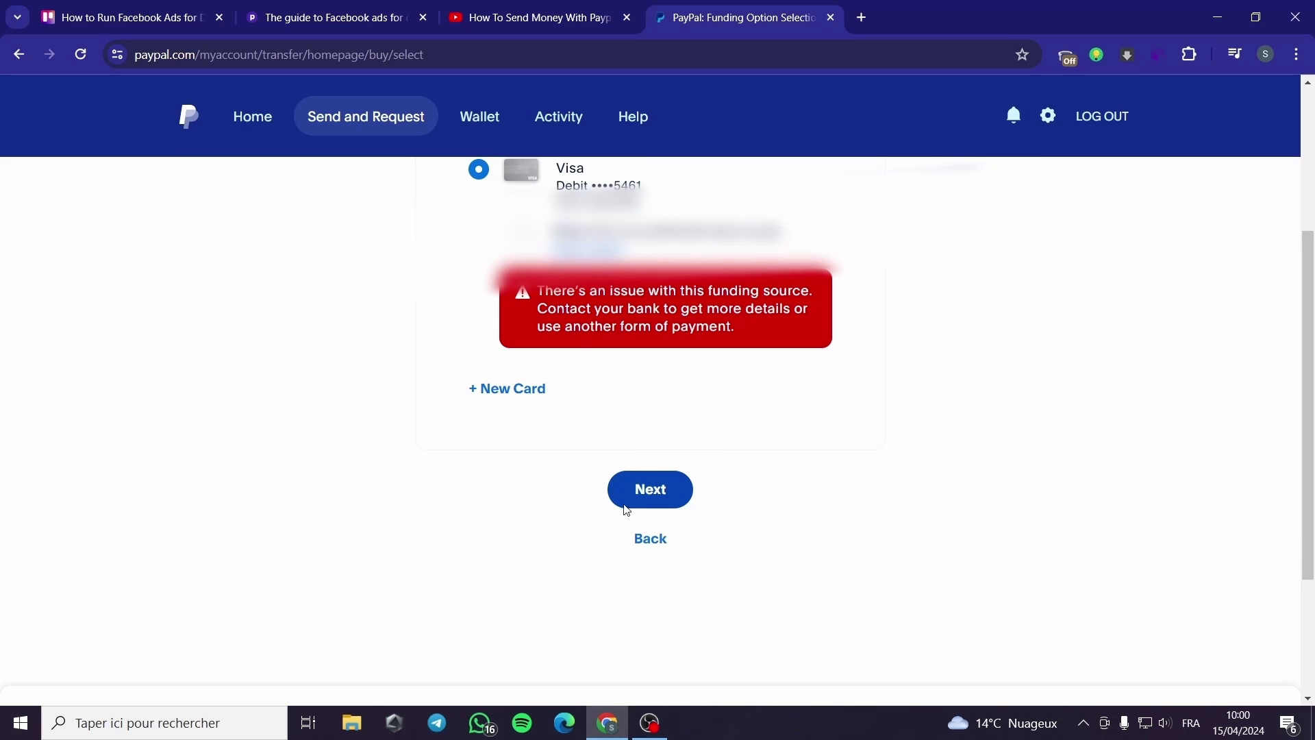
scroll(696, 328, "up", 2)
left_click(479, 164)
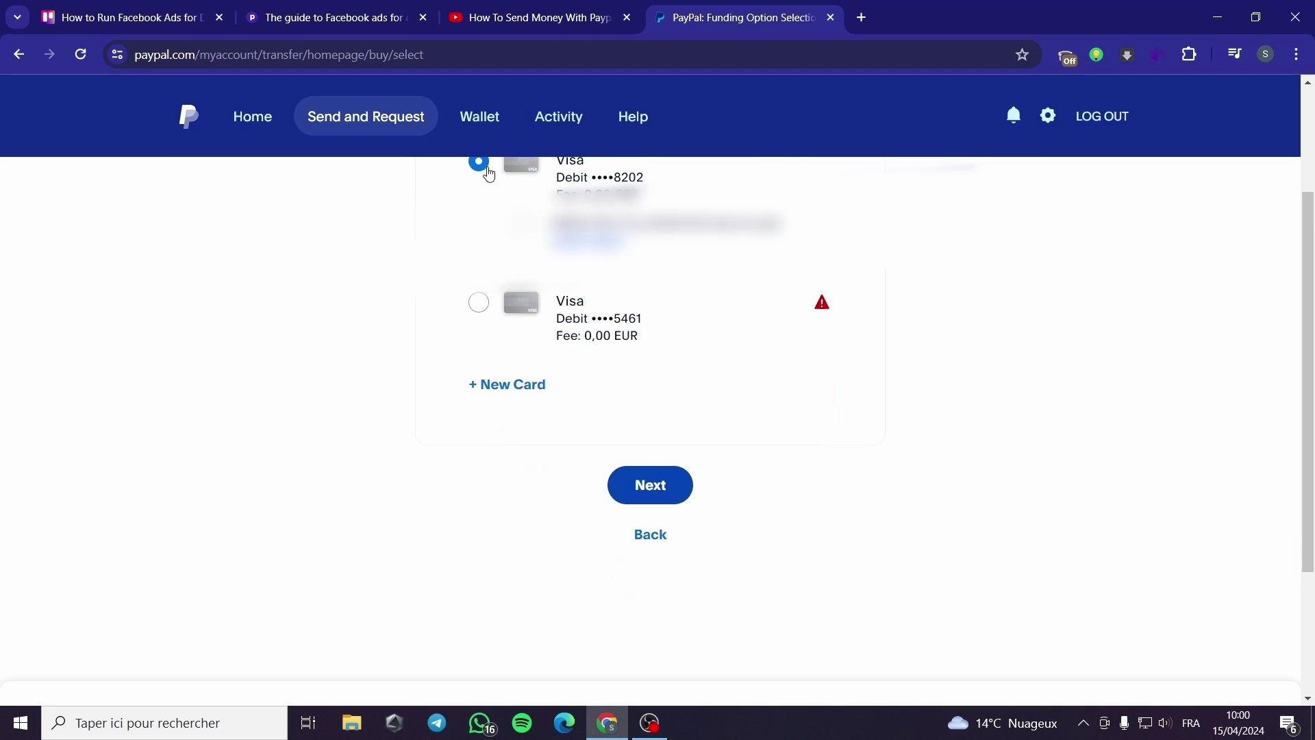
scroll(810, 408, "up", 3)
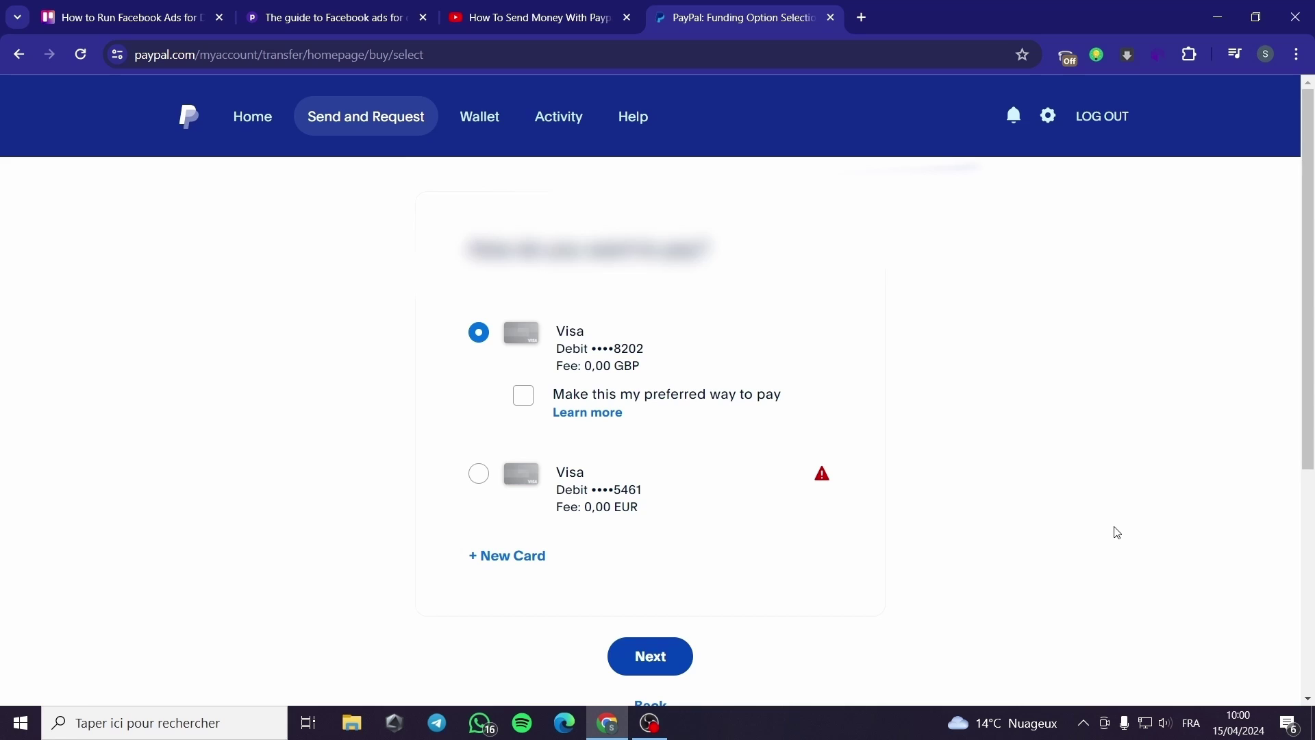
scroll(1118, 532, "down", 4)
scroll(1118, 531, "up", 4)
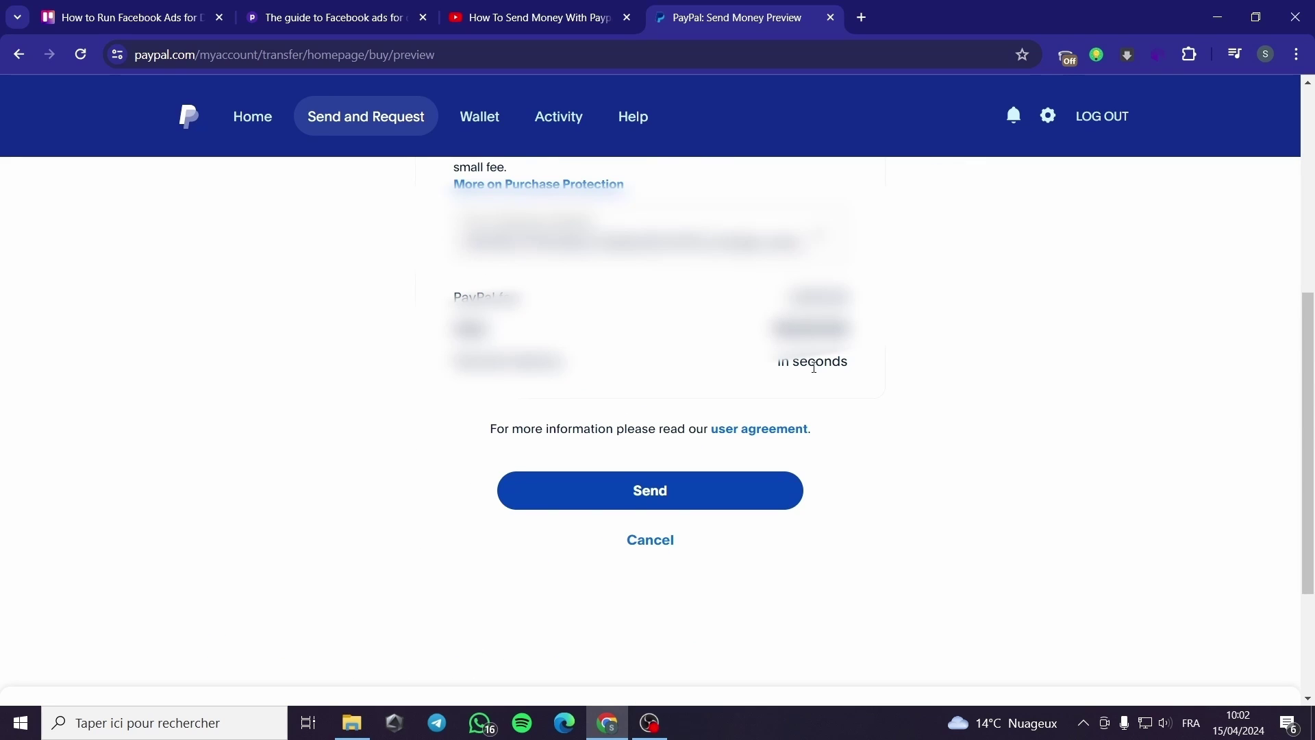
Step: Check the fee and payment delivery details, set the sending currency to USD and continue
left_click_drag(454, 299, 541, 303)
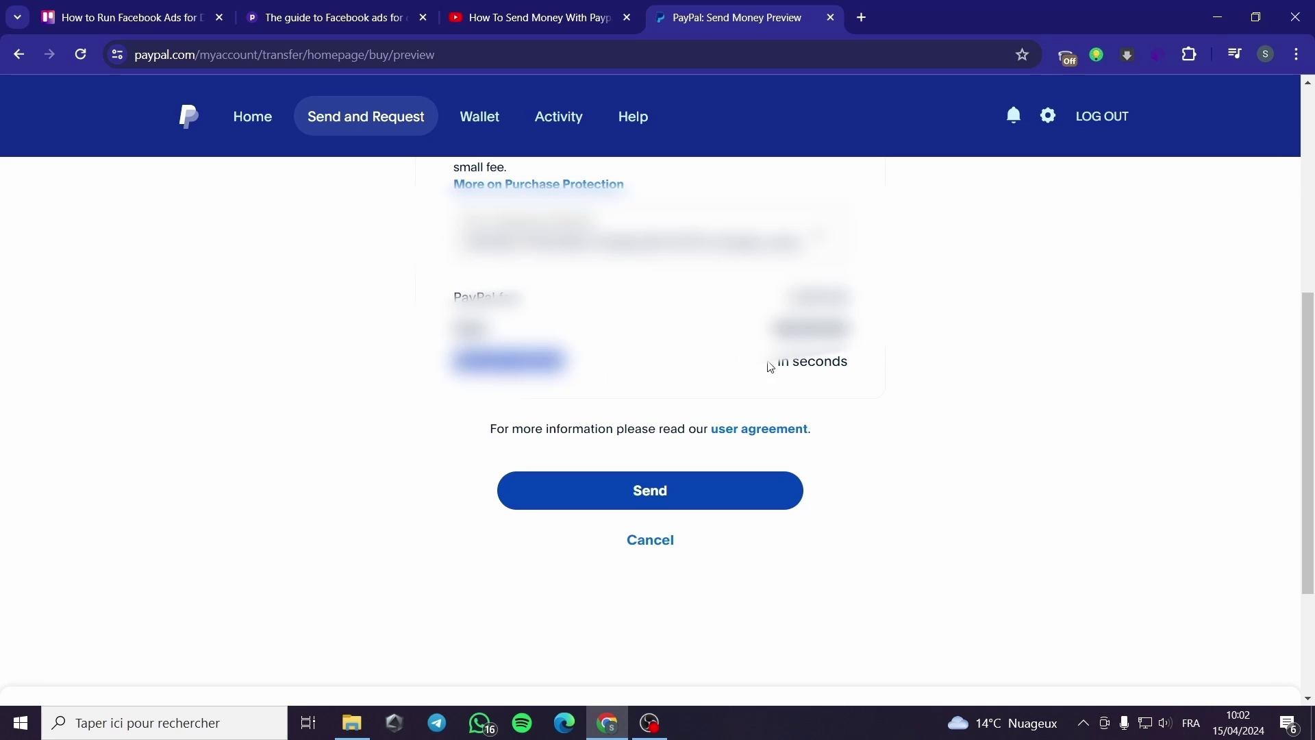
scroll(860, 367, "up", 2)
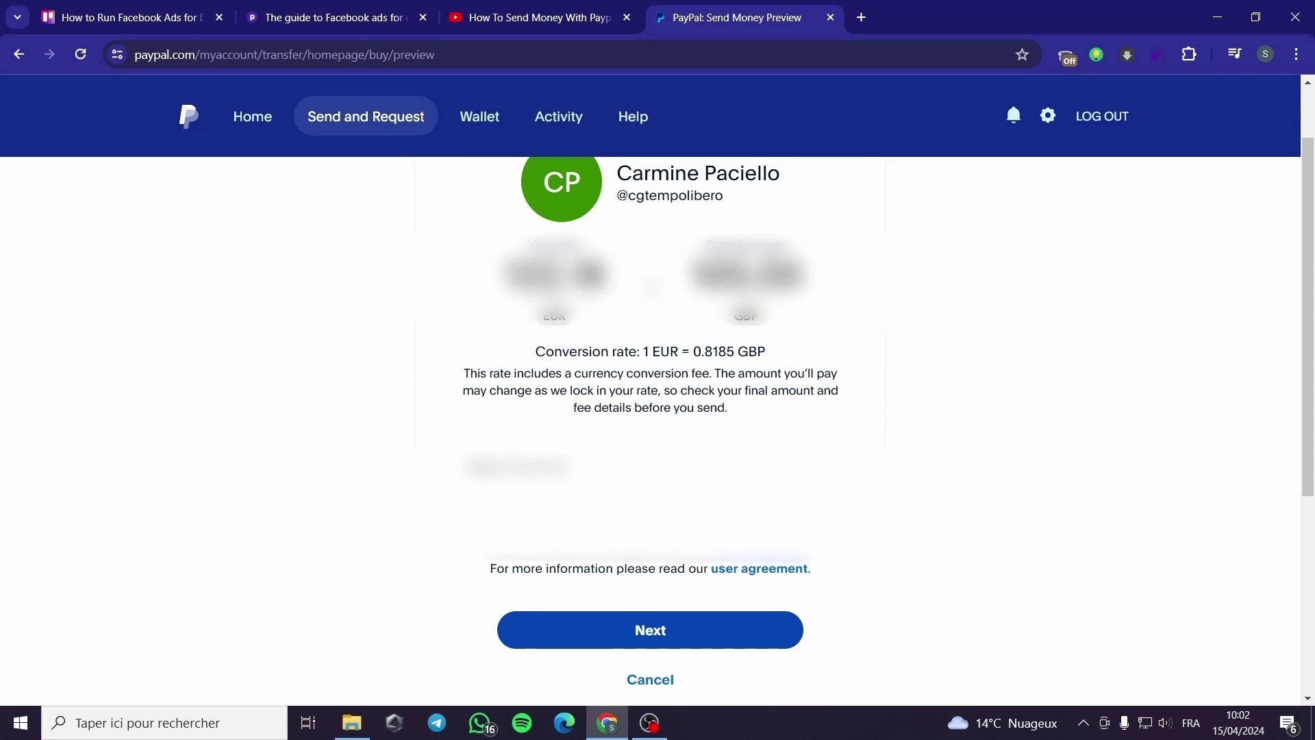
left_click(563, 320)
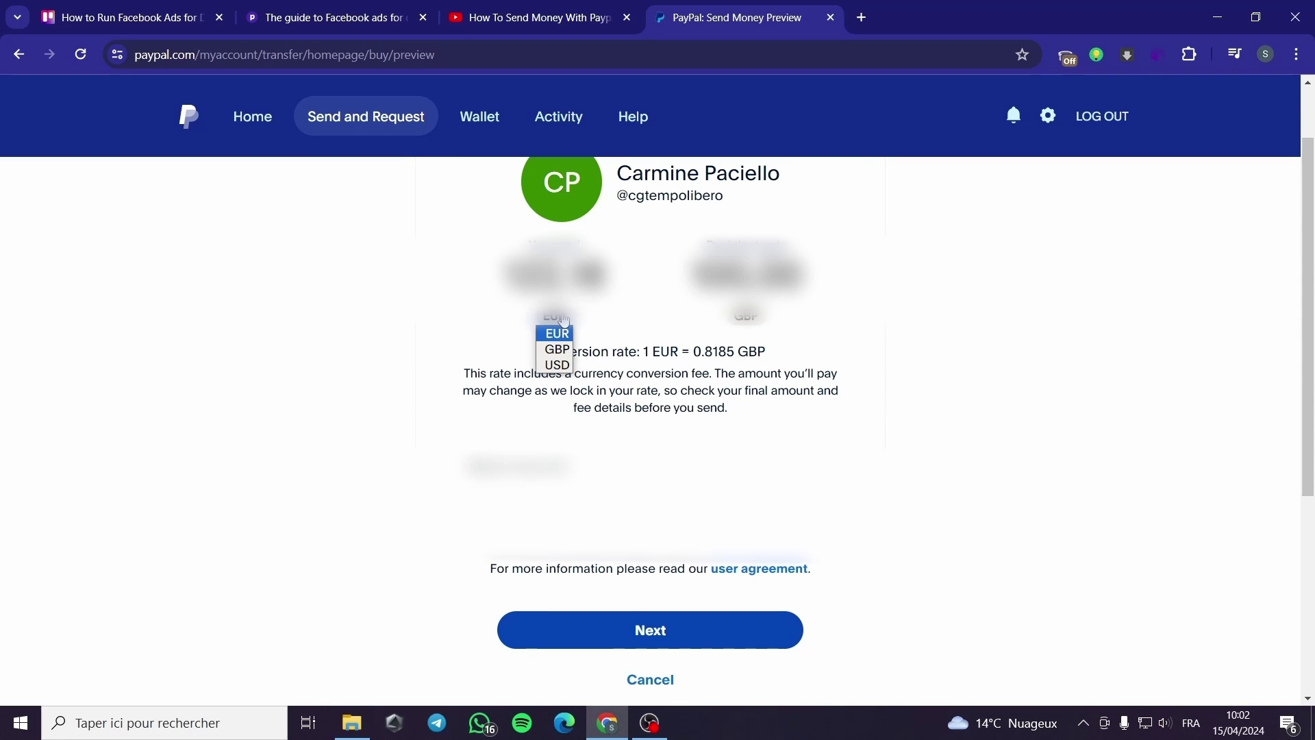
left_click(556, 366)
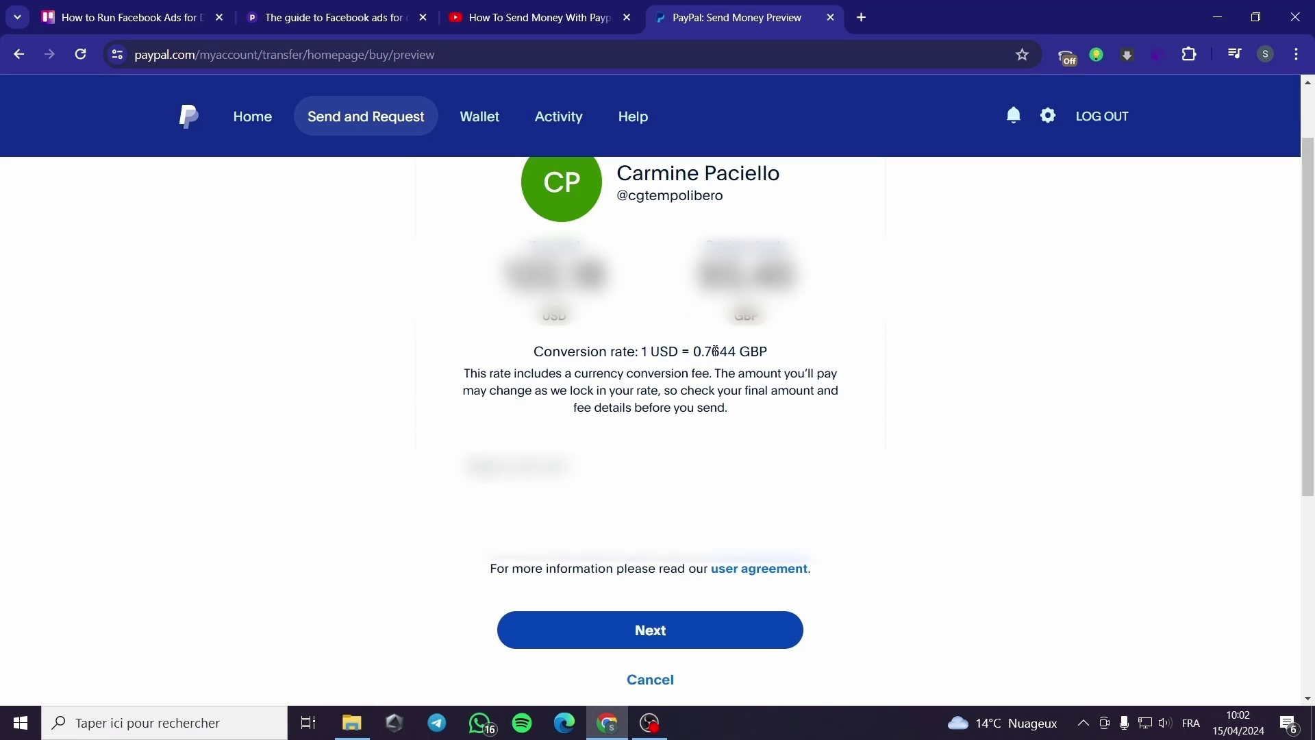
left_click(688, 635)
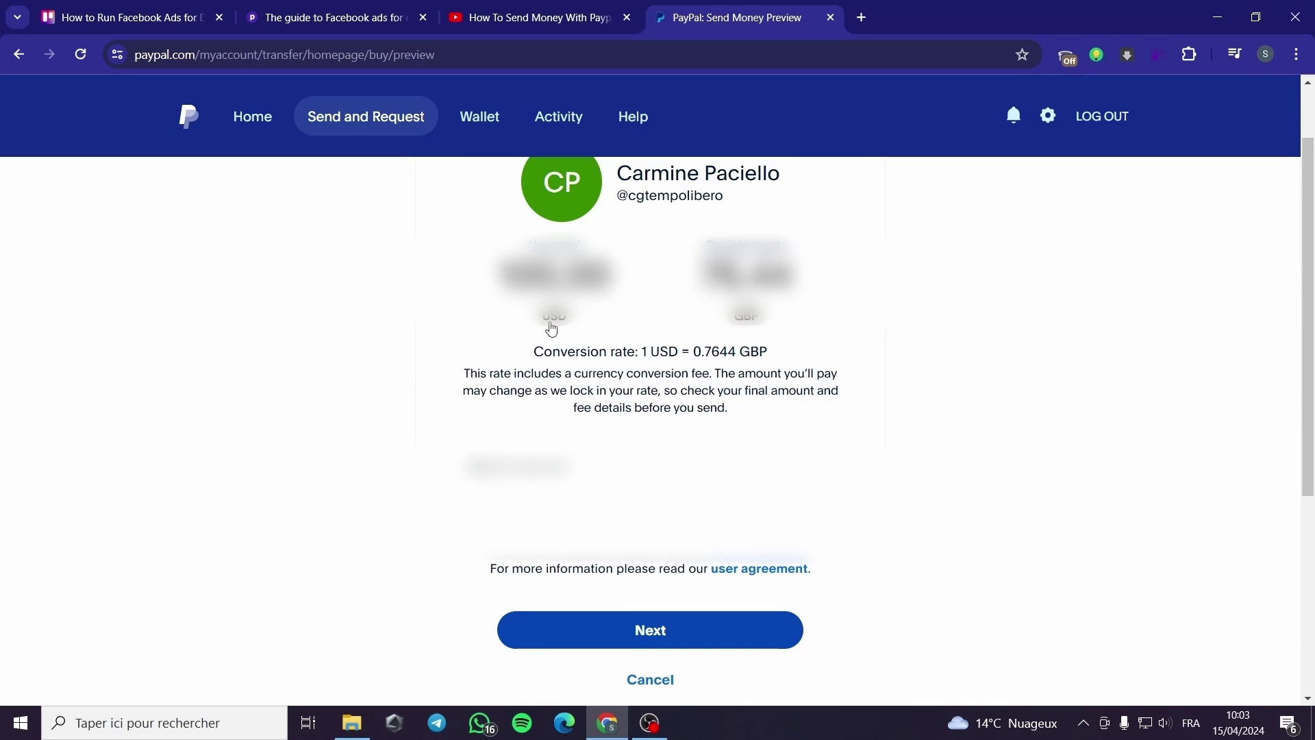
left_click(659, 629)
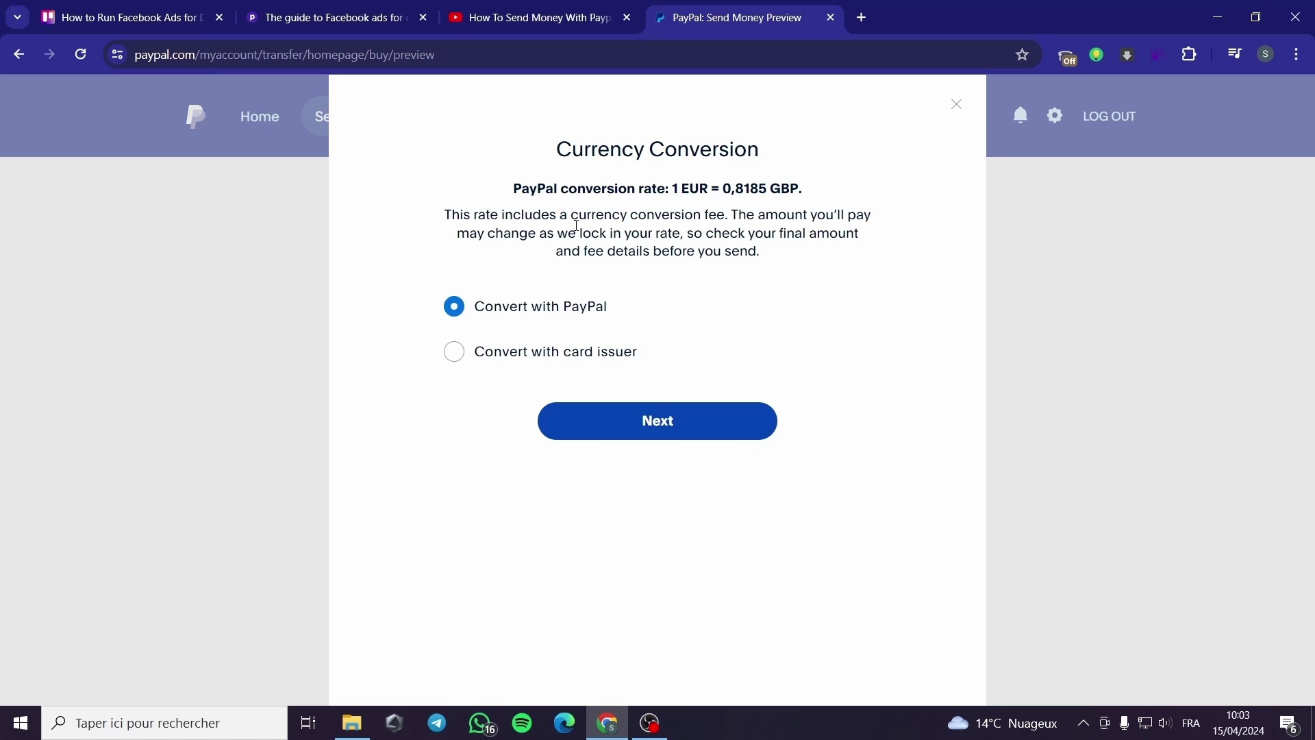
Step: Compare the Convert with PayPal and Convert with card issuer options for currency conversion, and close the dialog without applying a change
left_click_drag(515, 187, 800, 191)
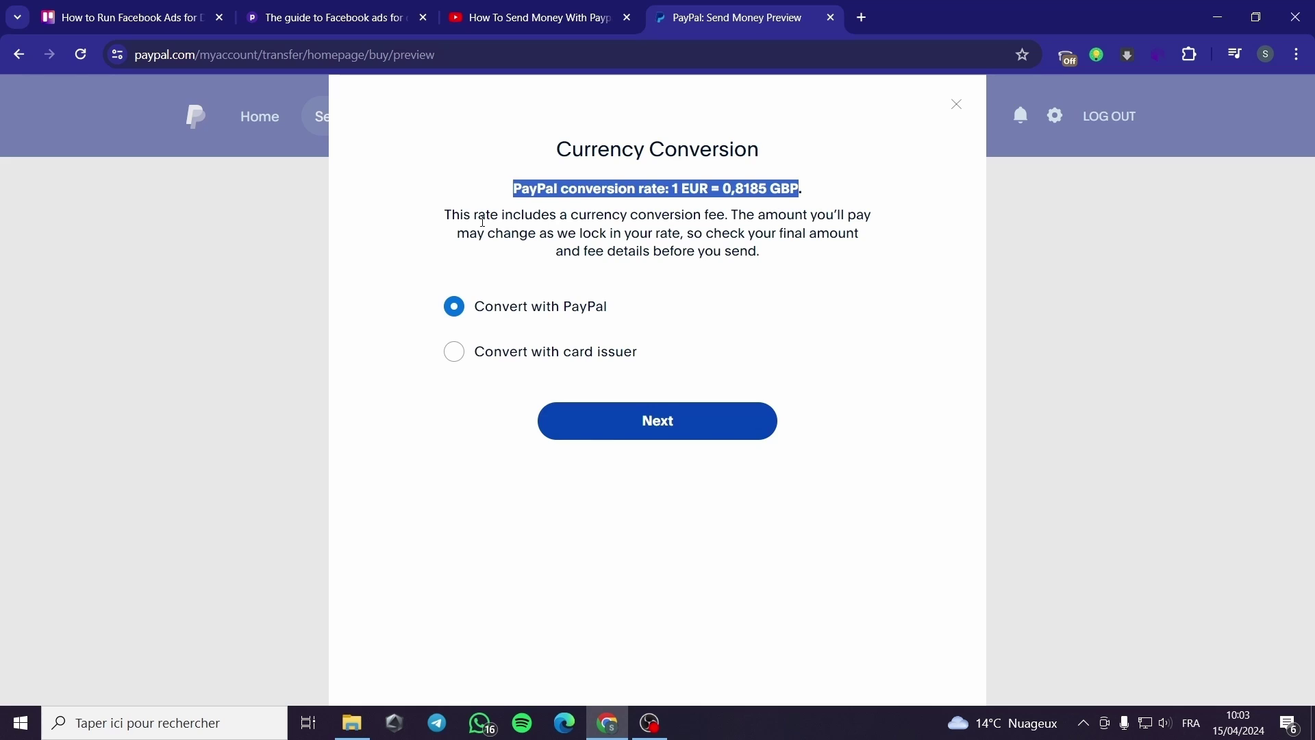
left_click_drag(448, 214, 848, 252)
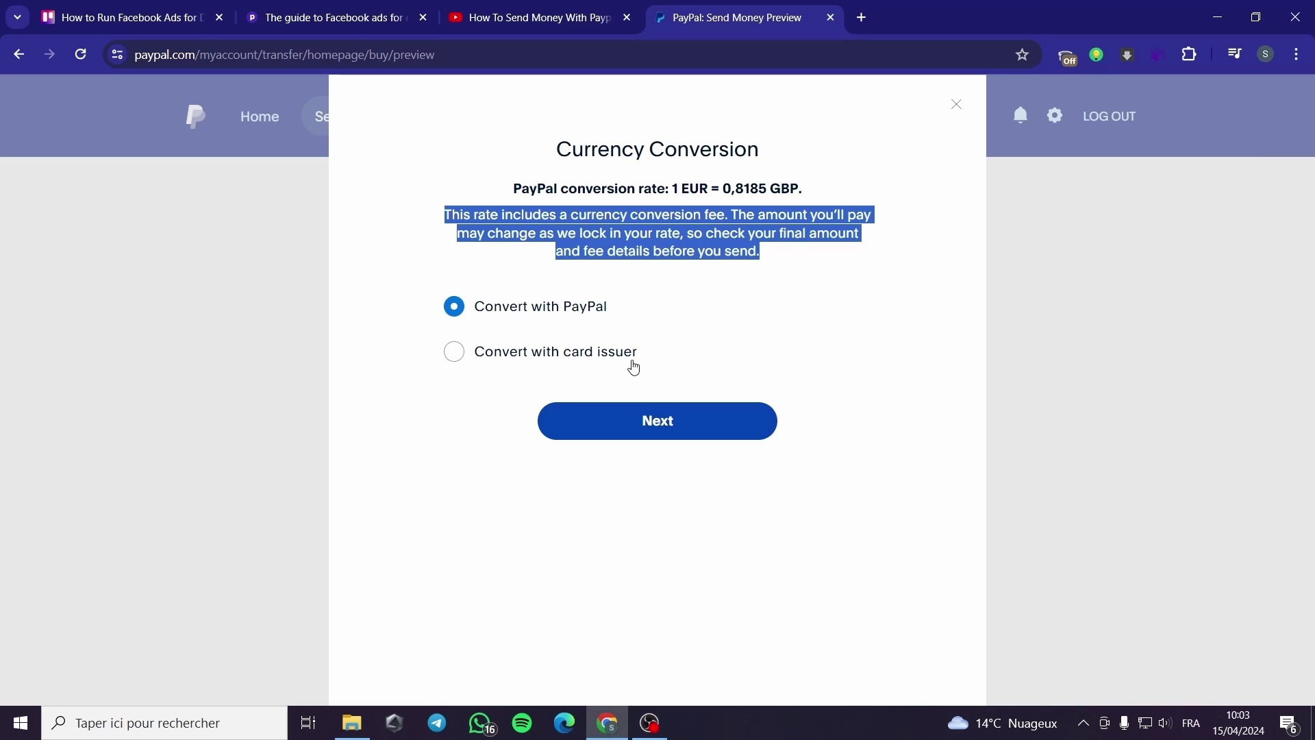
left_click(557, 349)
left_click(577, 282)
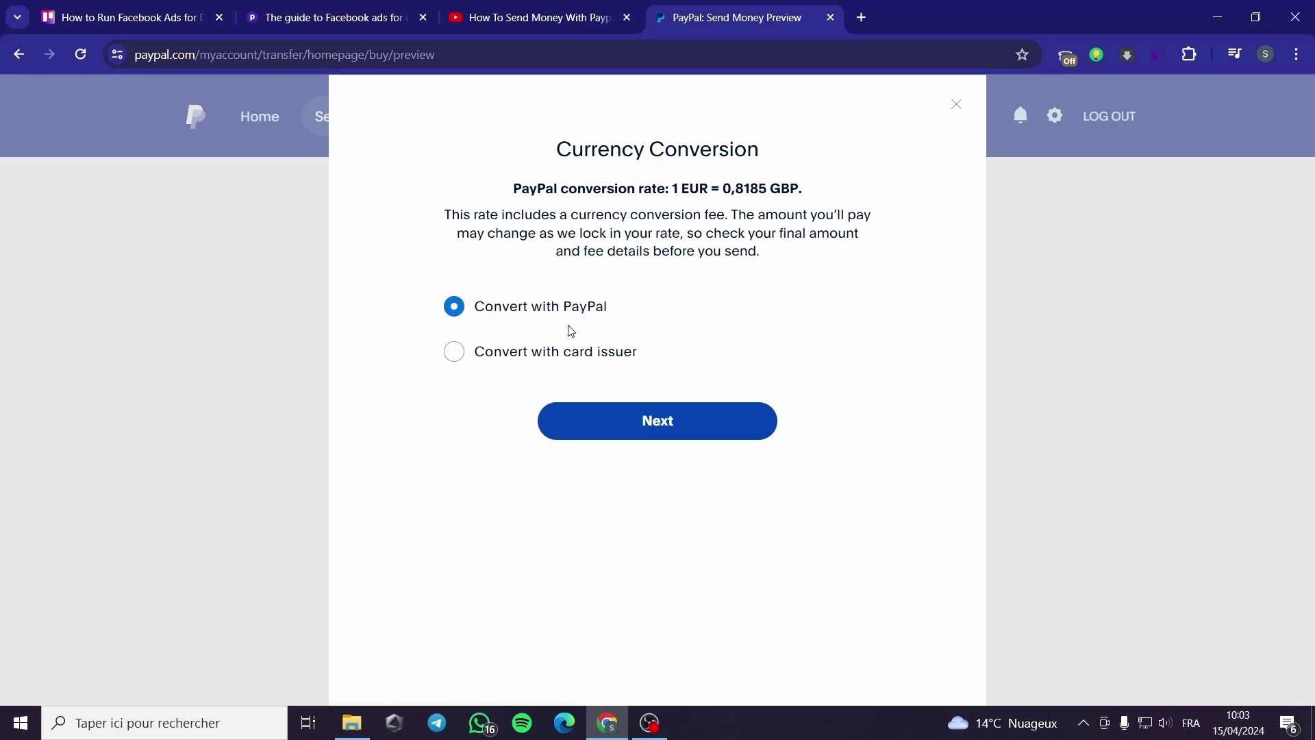
left_click(561, 348)
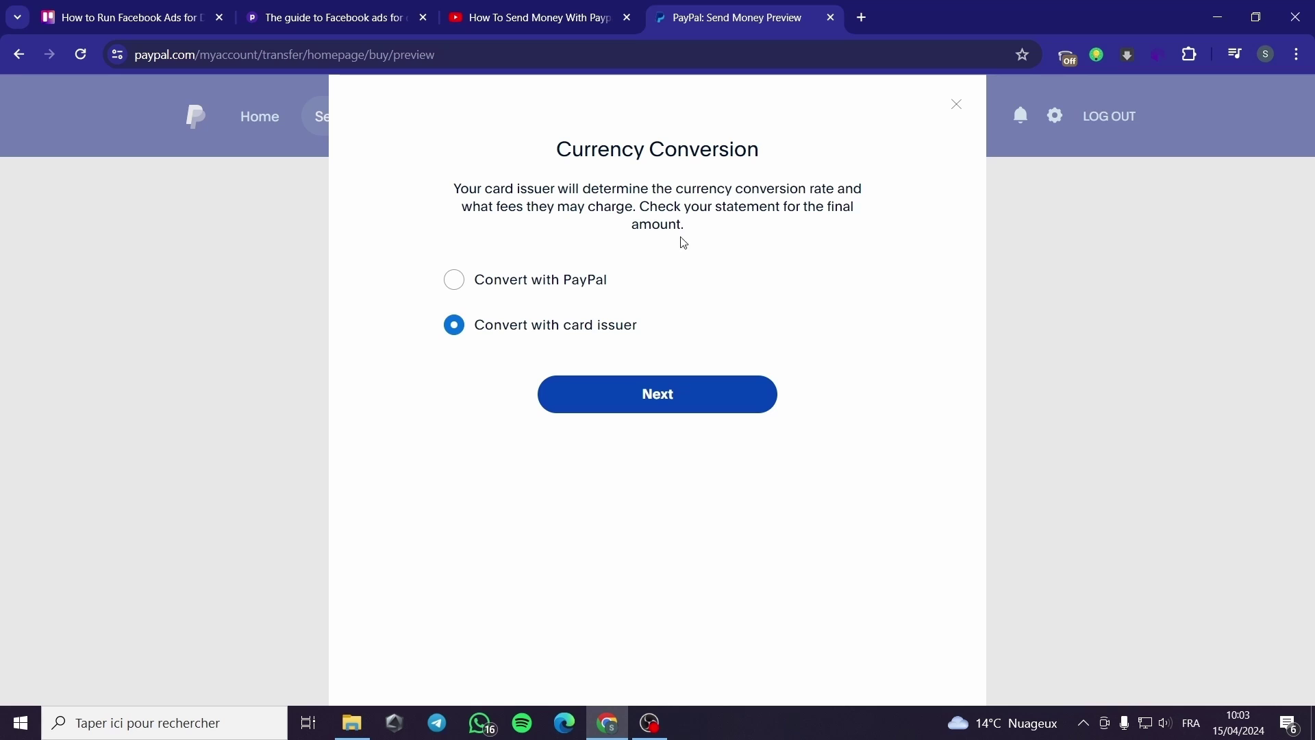
left_click(565, 283)
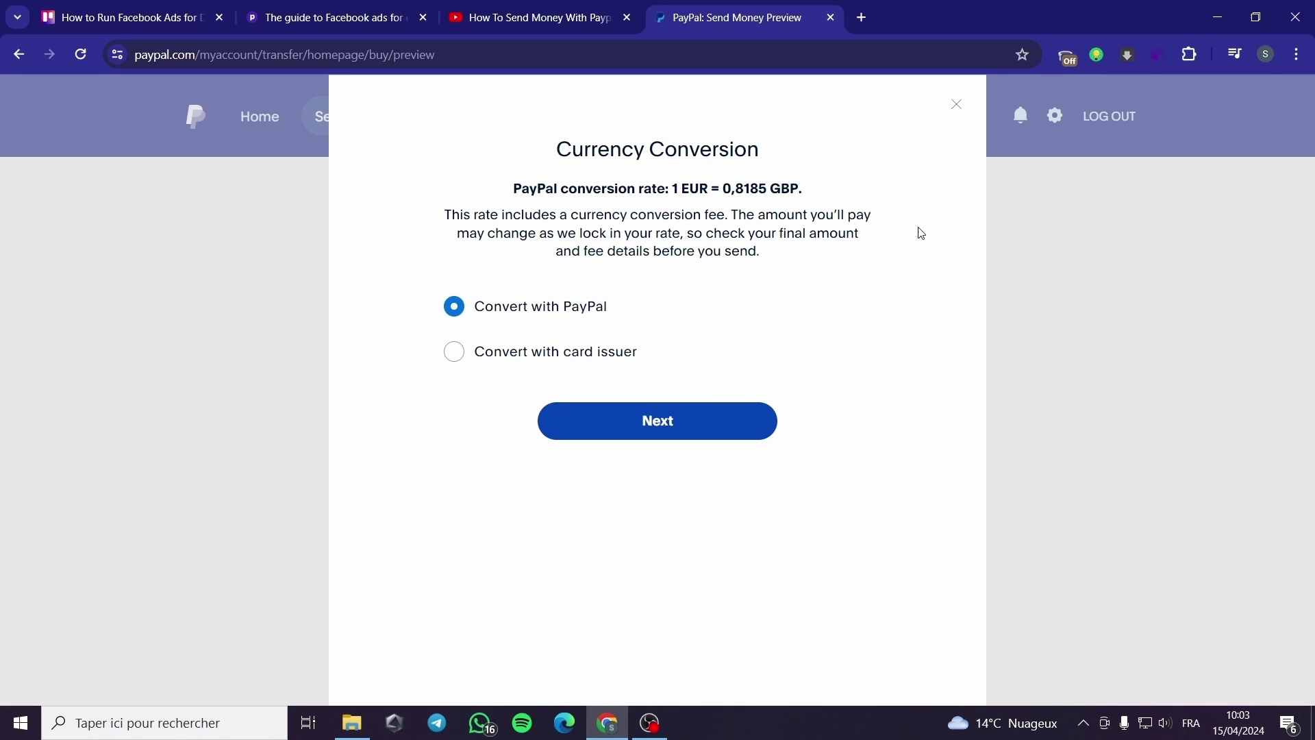
left_click(959, 104)
Step: Examine the fee, total, delivery time and conversion rate of the payment before sending it
scroll(840, 516, "down", 3)
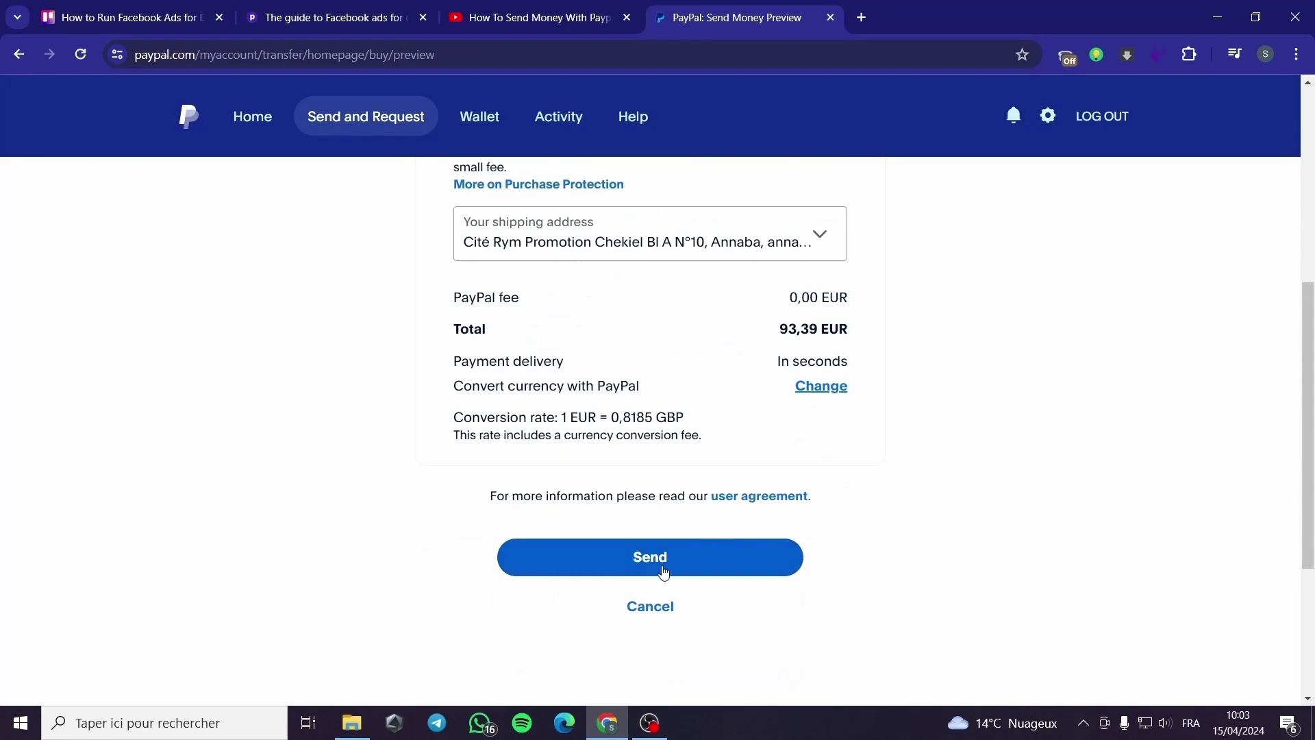
left_click(663, 572)
scroll(638, 593, "down", 2)
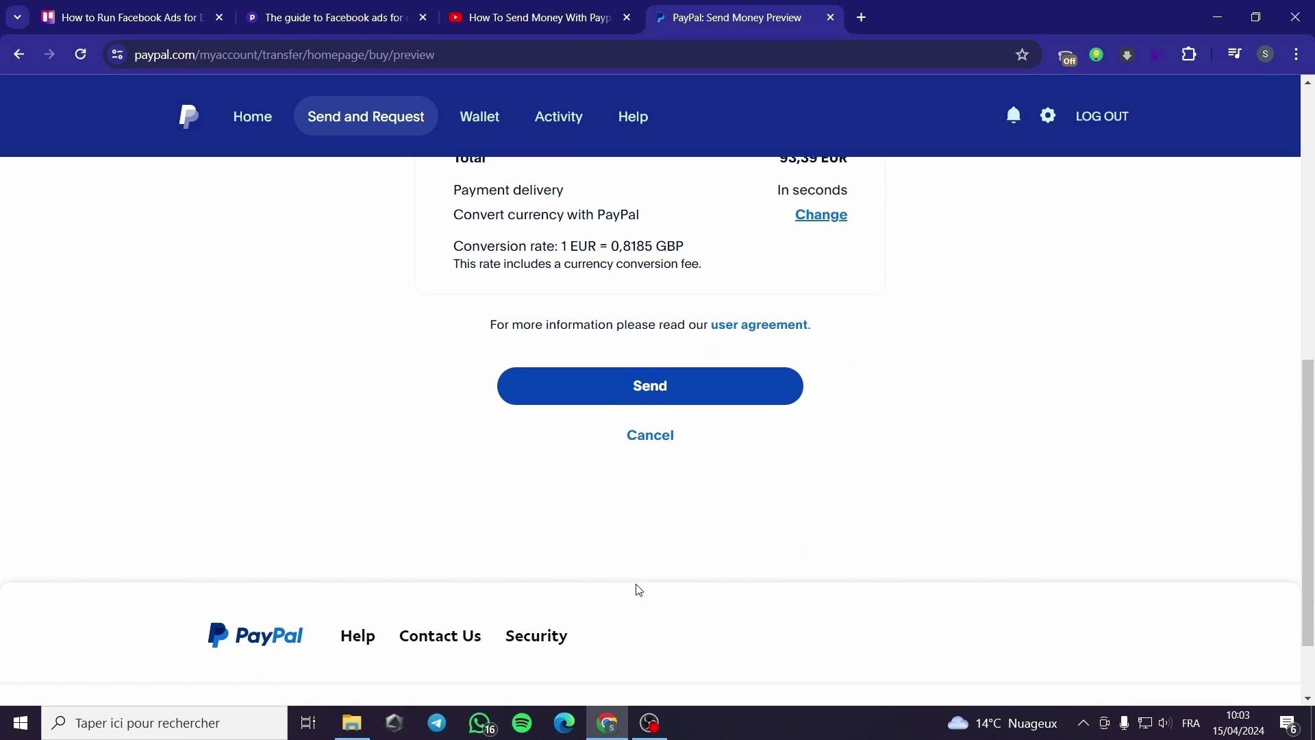
left_click(666, 401)
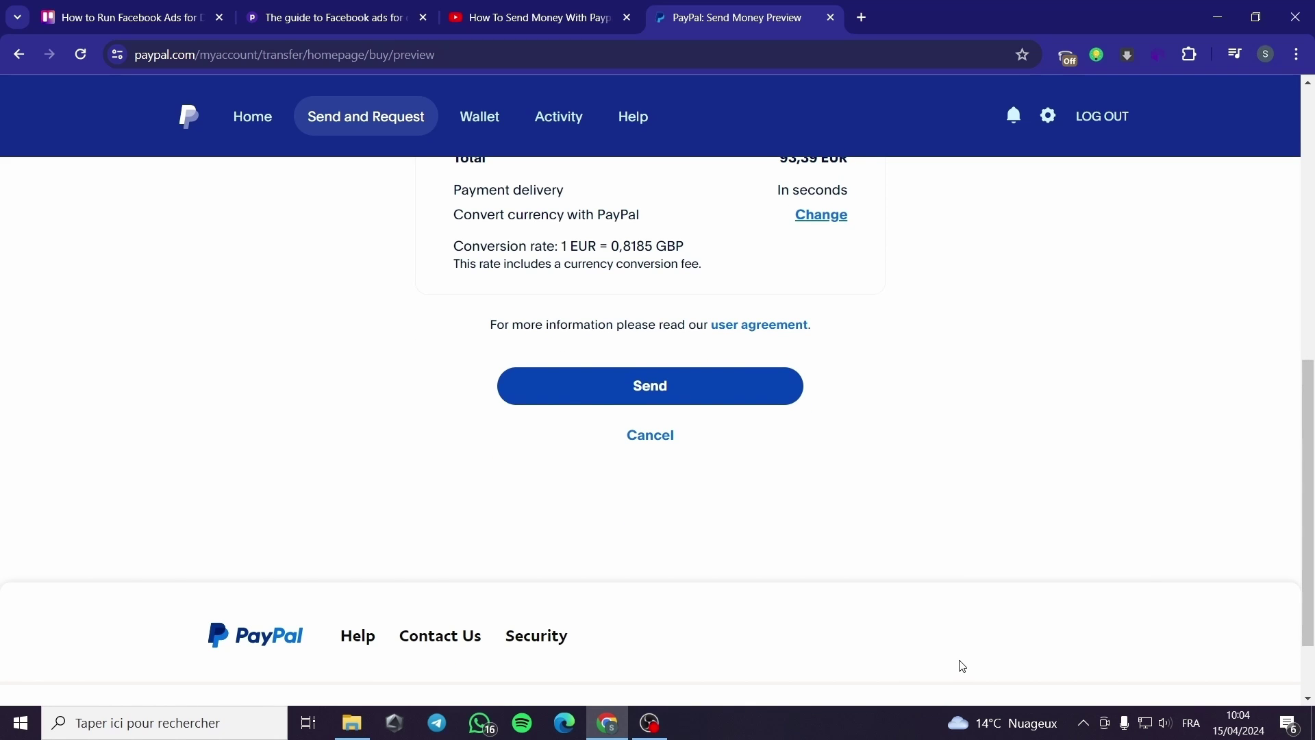
scroll(950, 652, "up", 1)
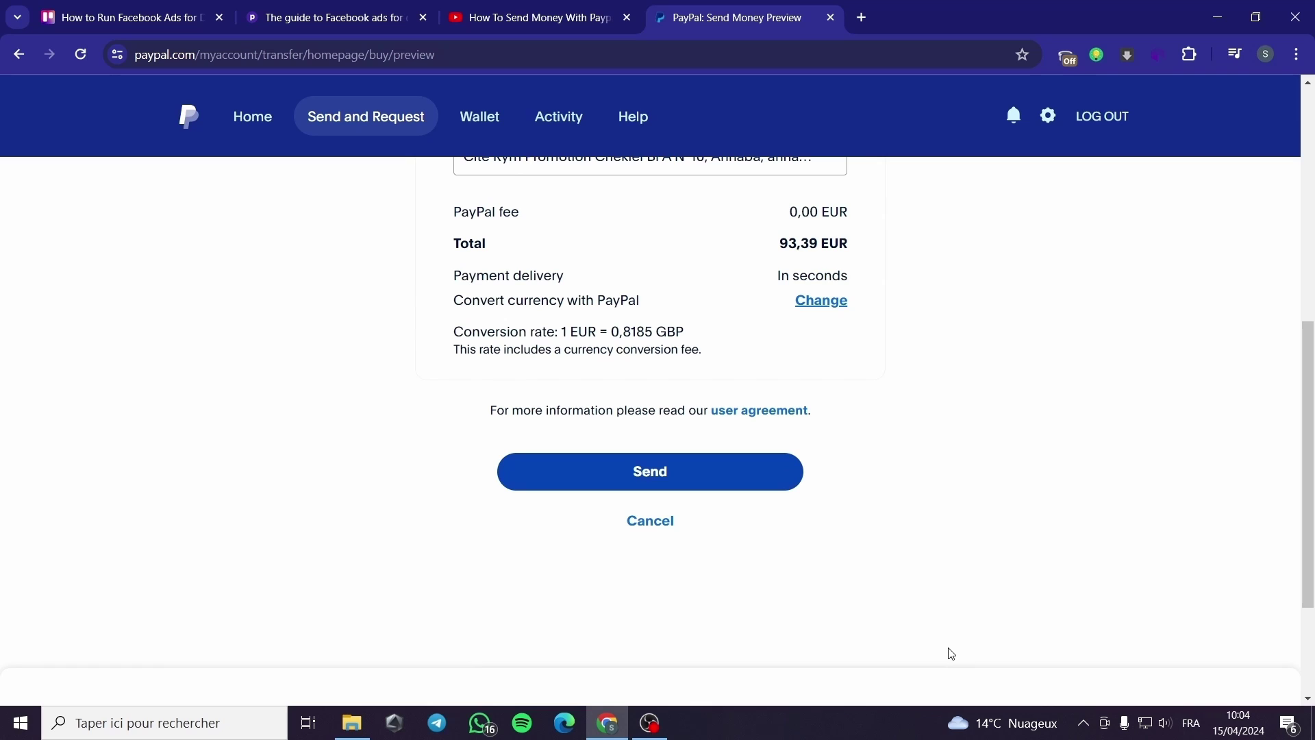
scroll(951, 654, "down", 1)
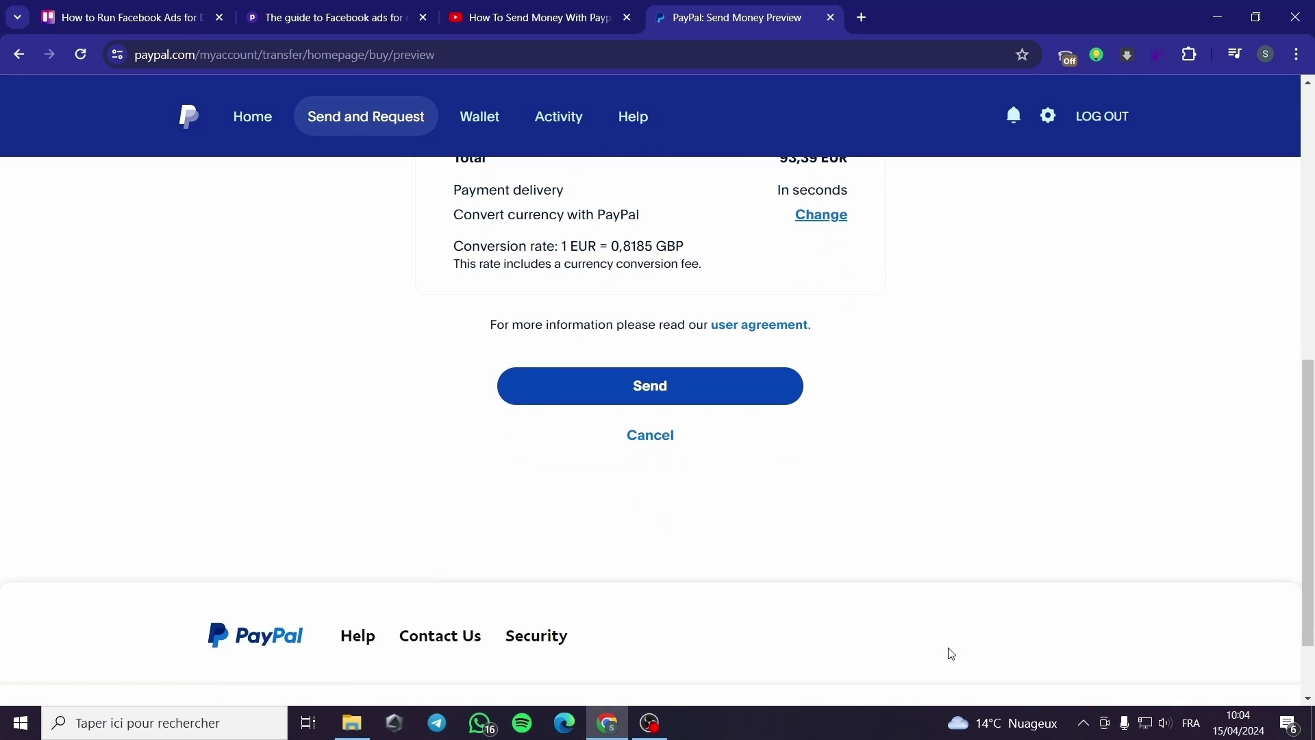